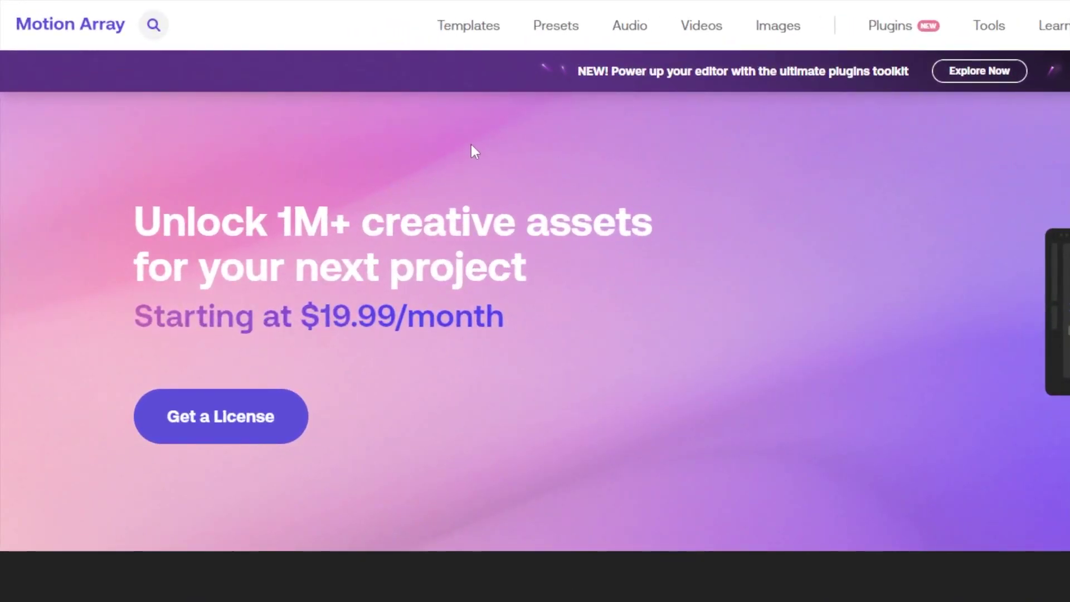
- Open the Motion Graphics template listings from Motion Array's Templates menu
mouse_move(493, 22)
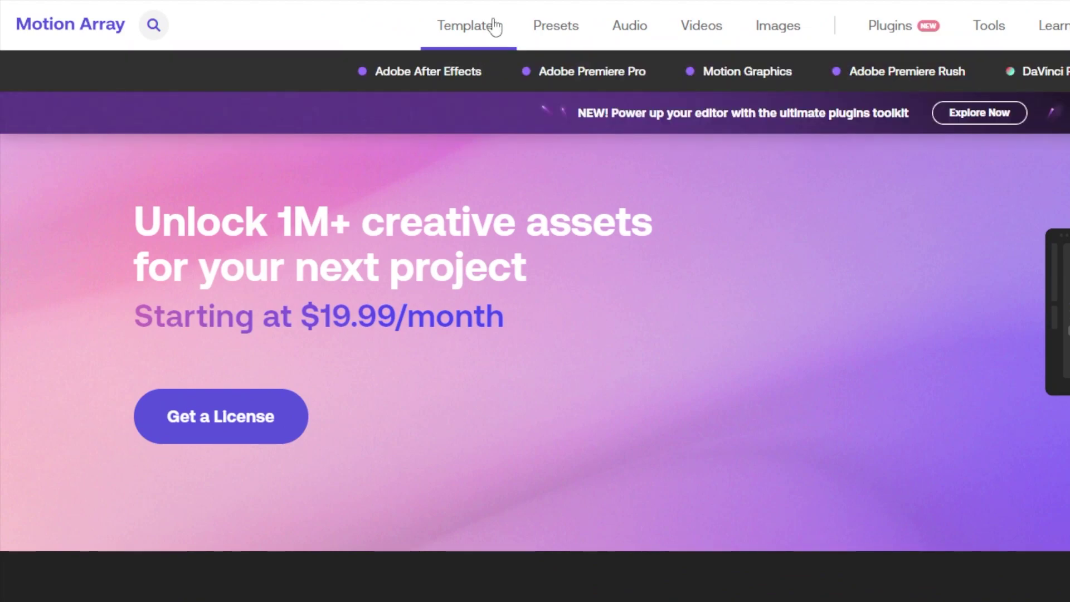
mouse_move(549, 36)
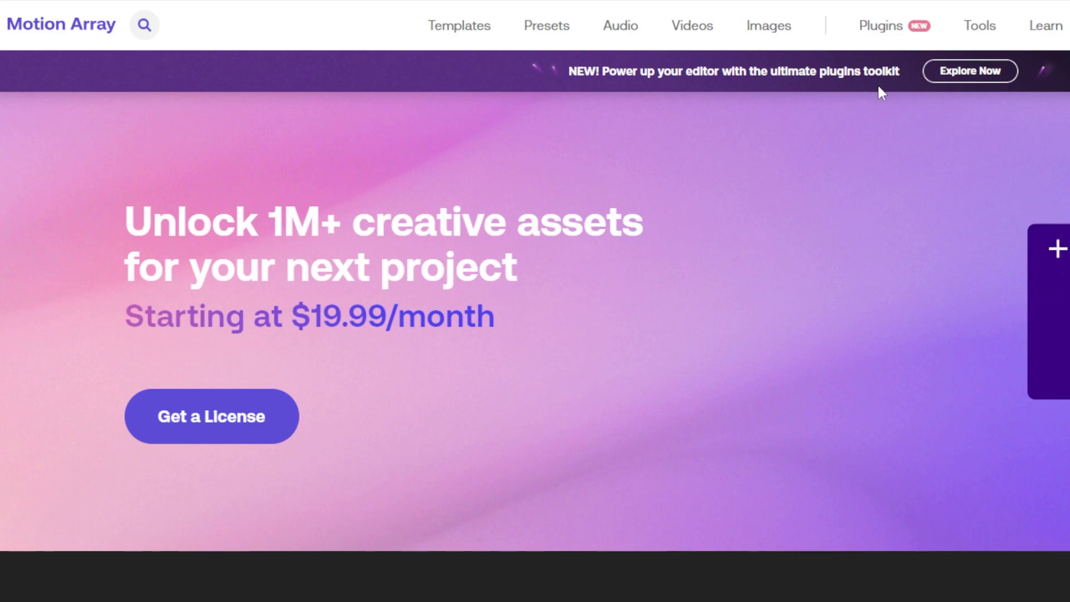
mouse_move(468, 31)
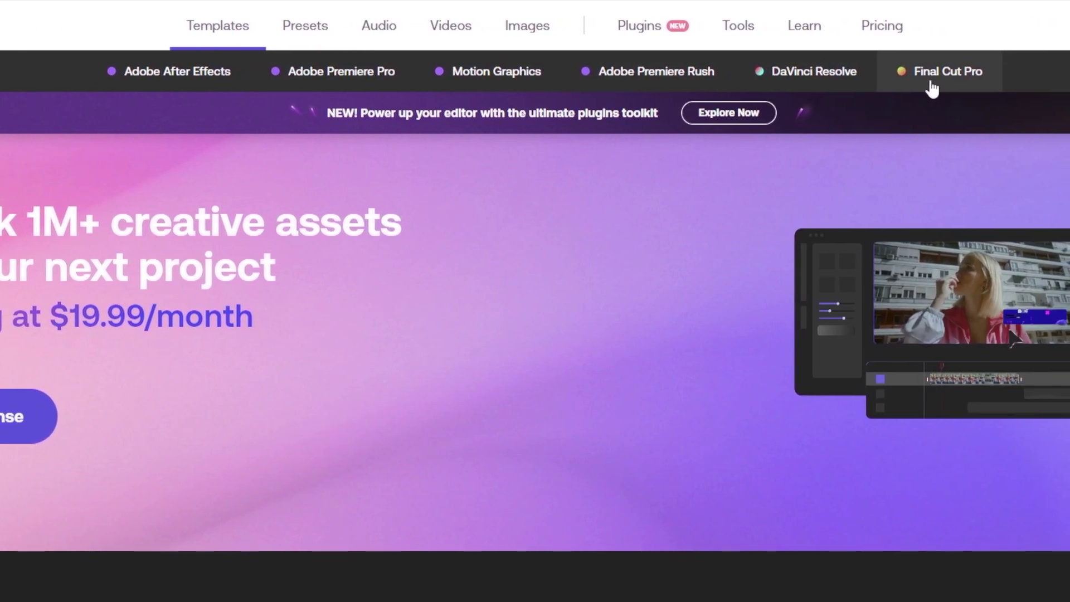
mouse_move(306, 29)
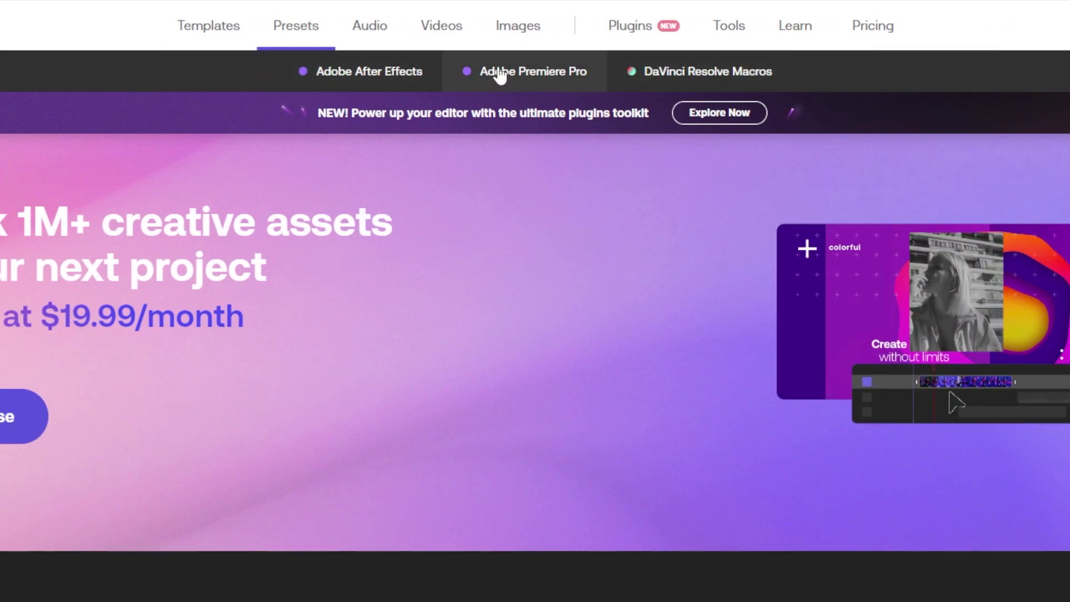
mouse_move(381, 40)
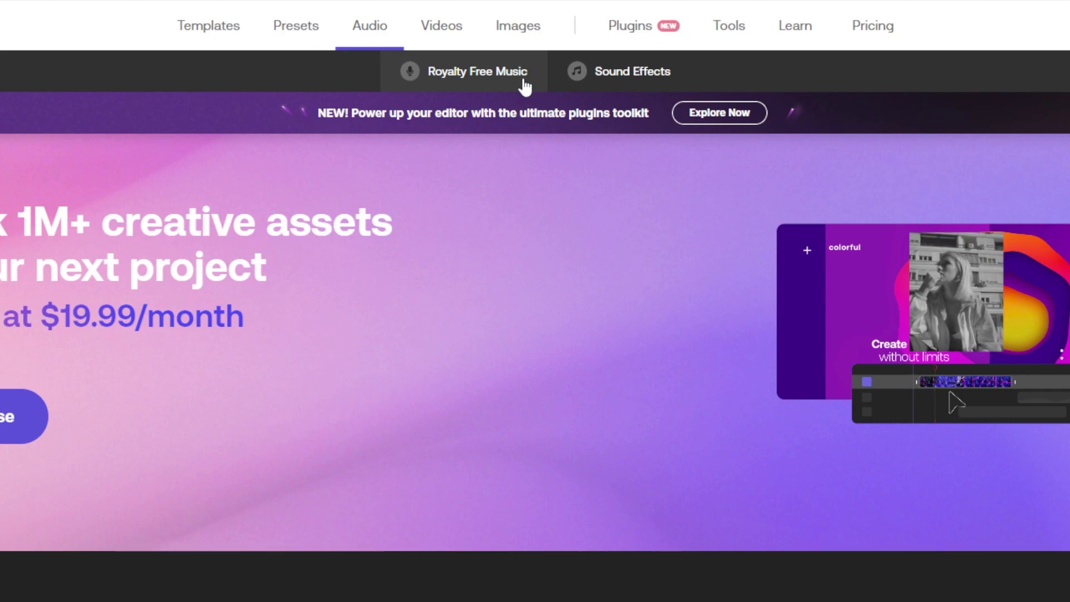
mouse_move(461, 39)
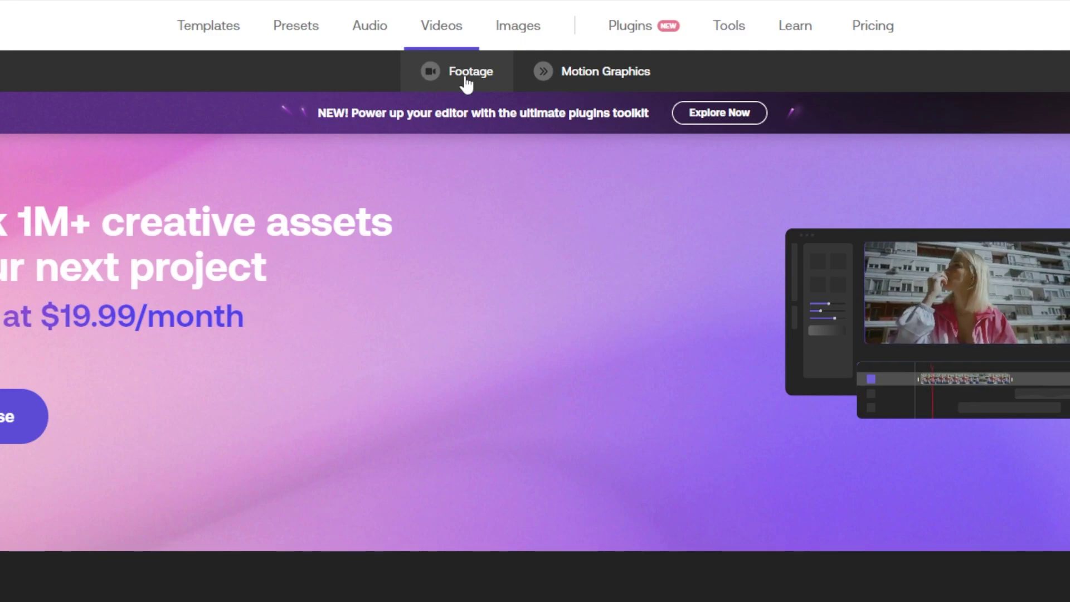
mouse_move(505, 29)
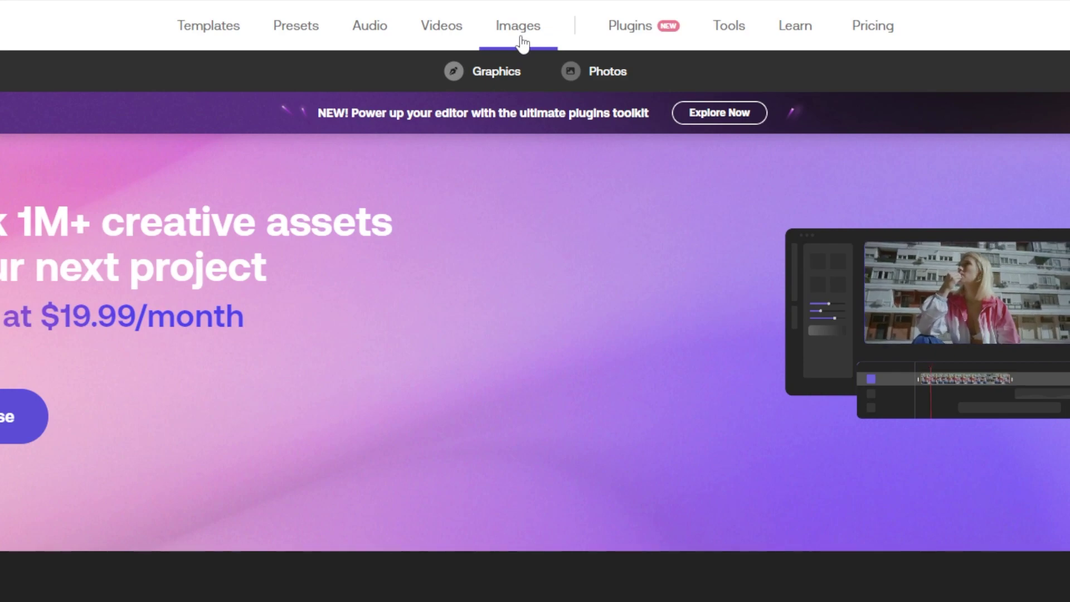
mouse_move(225, 25)
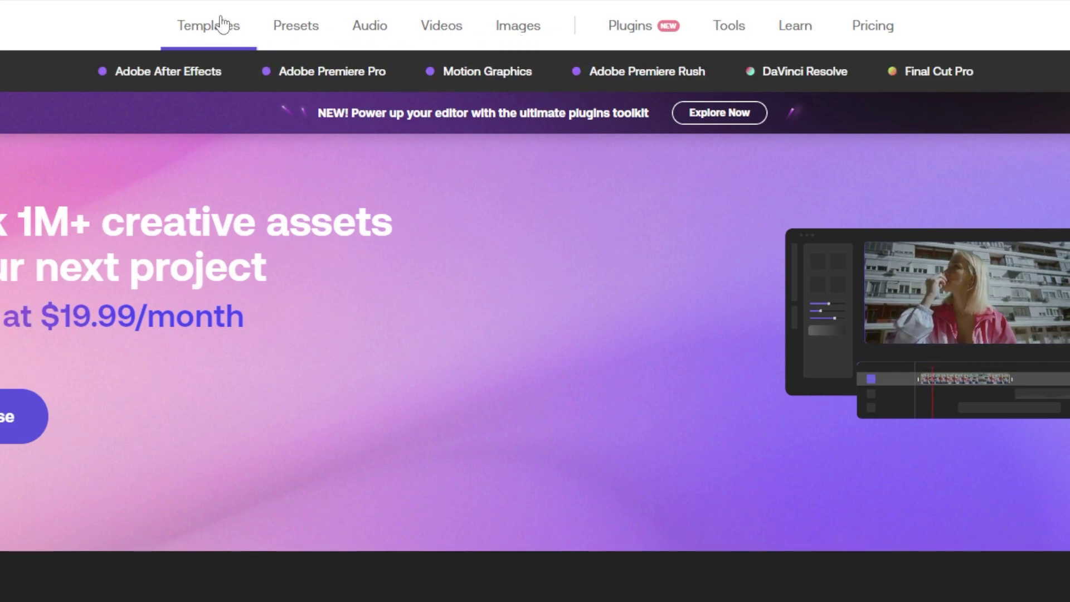
click(469, 74)
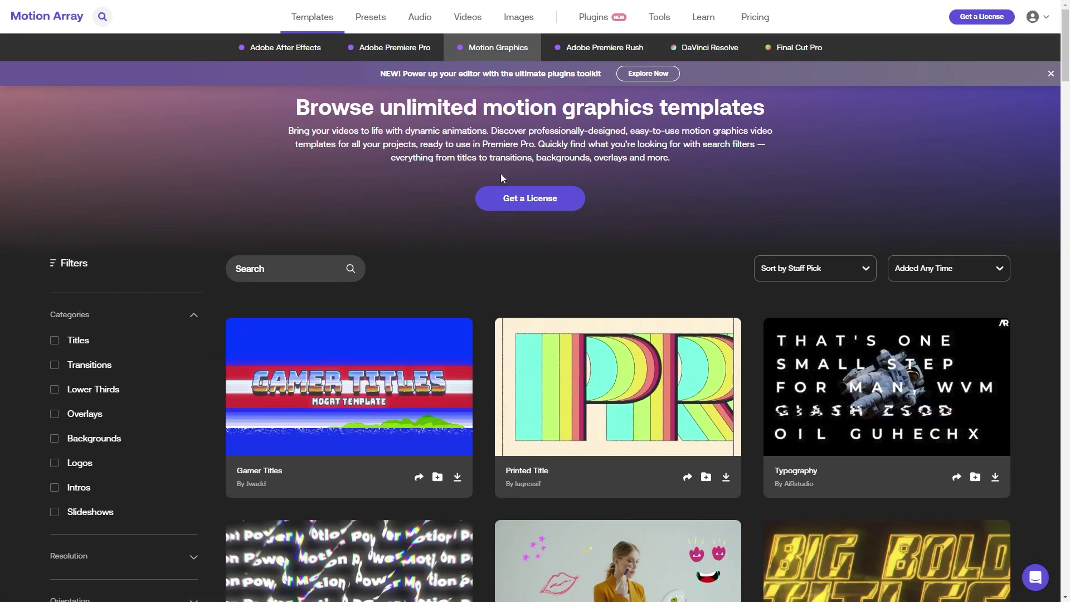
- Scroll through the Motion Graphics template grid to review the results
scroll(590, 181, down, 2)
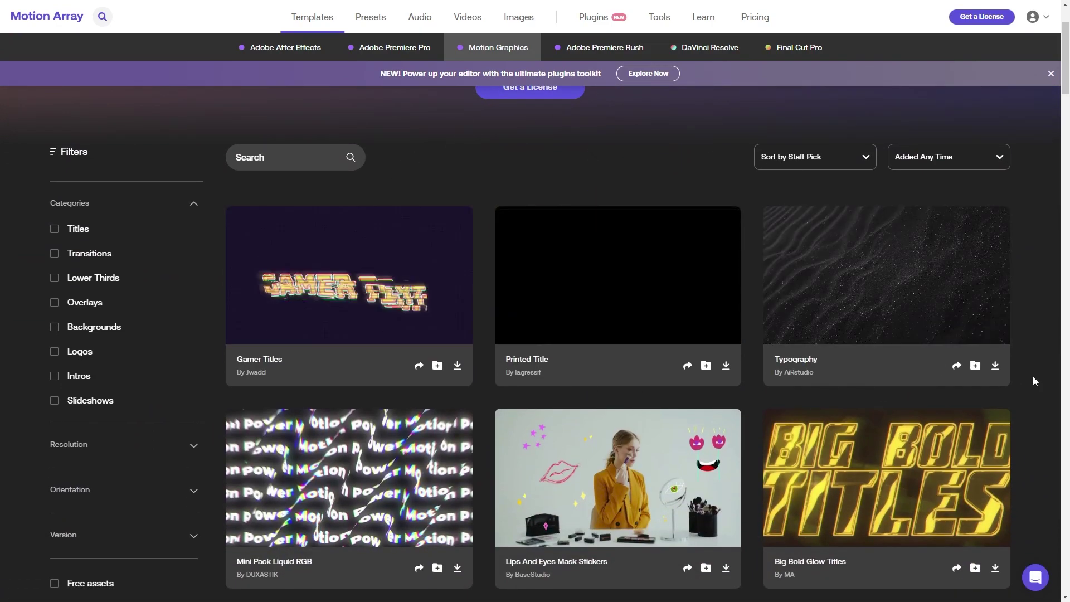
scroll(1002, 357, down, 13)
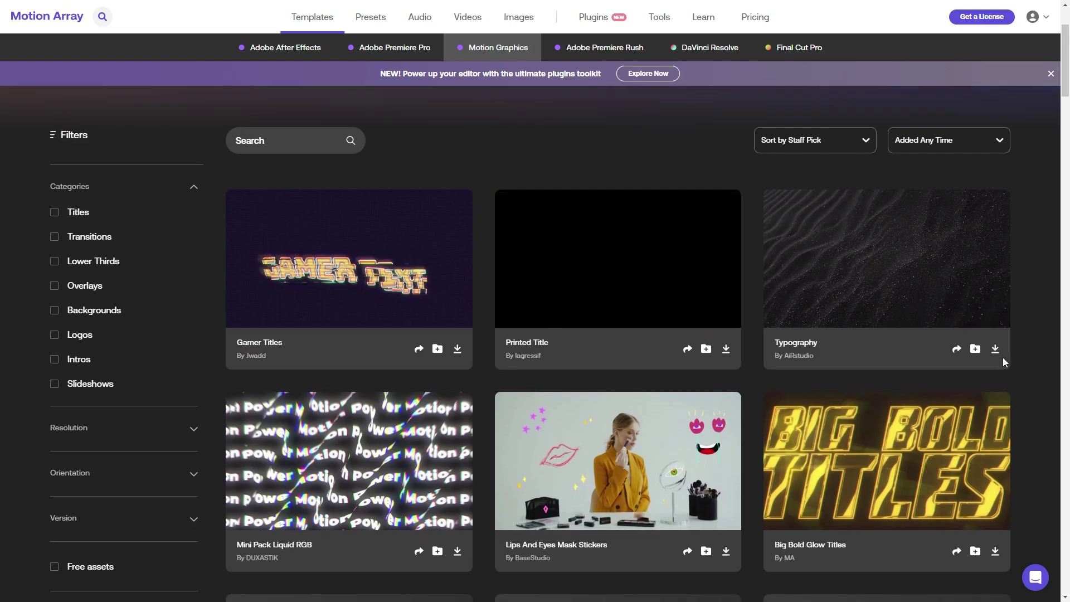
scroll(948, 351, down, 5)
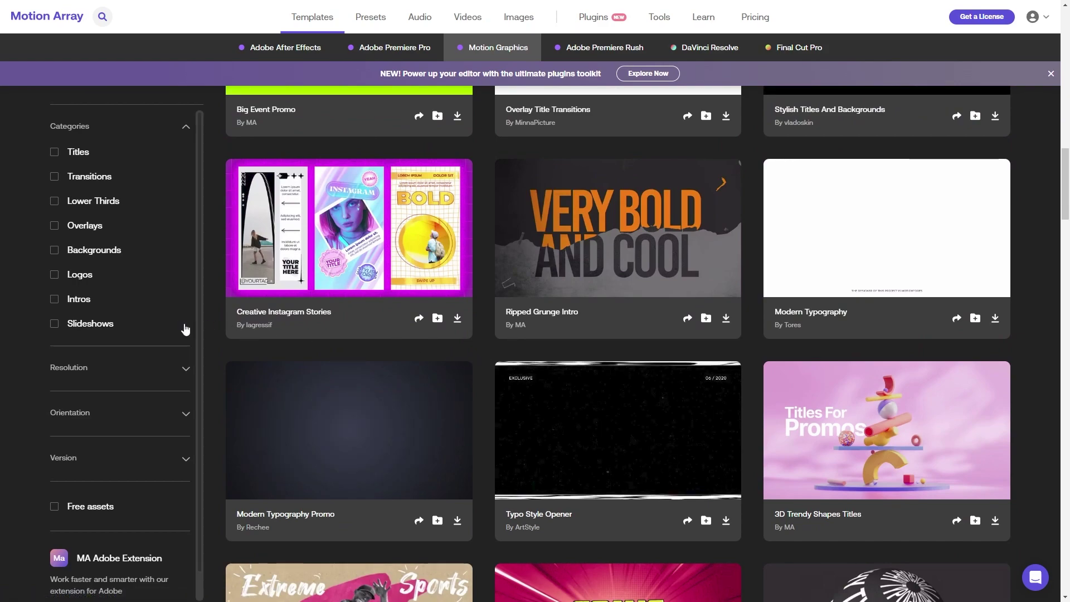
scroll(70, 278, up, 15)
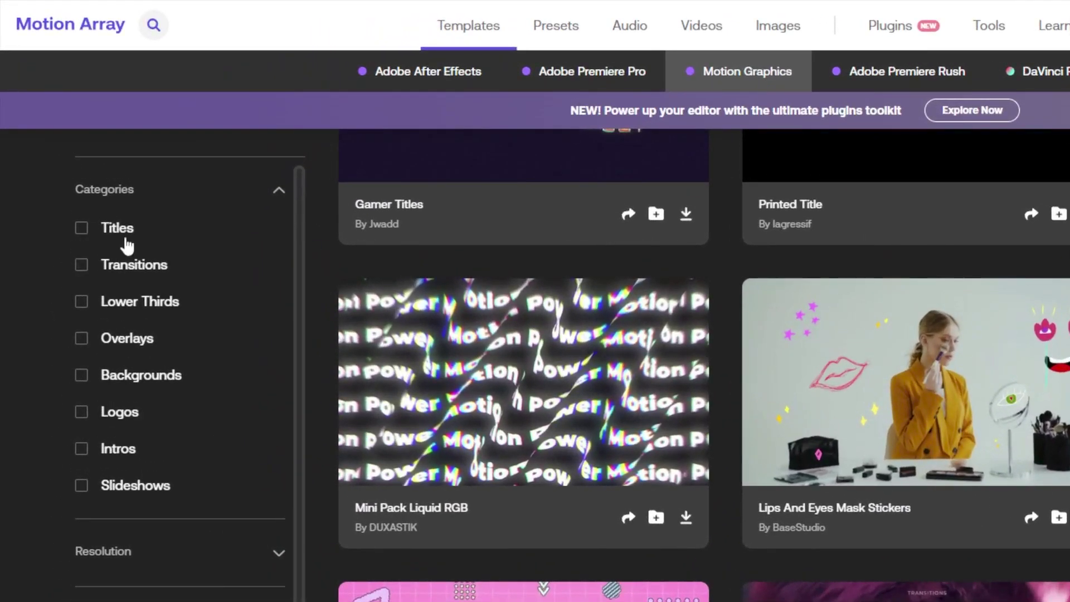
click(82, 228)
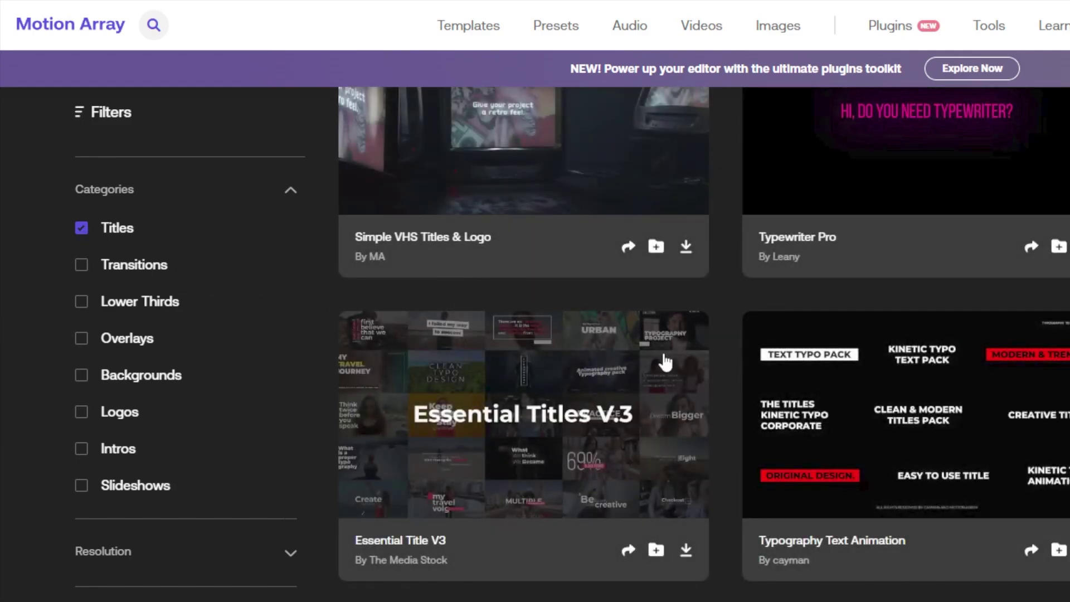
mouse_move(1062, 432)
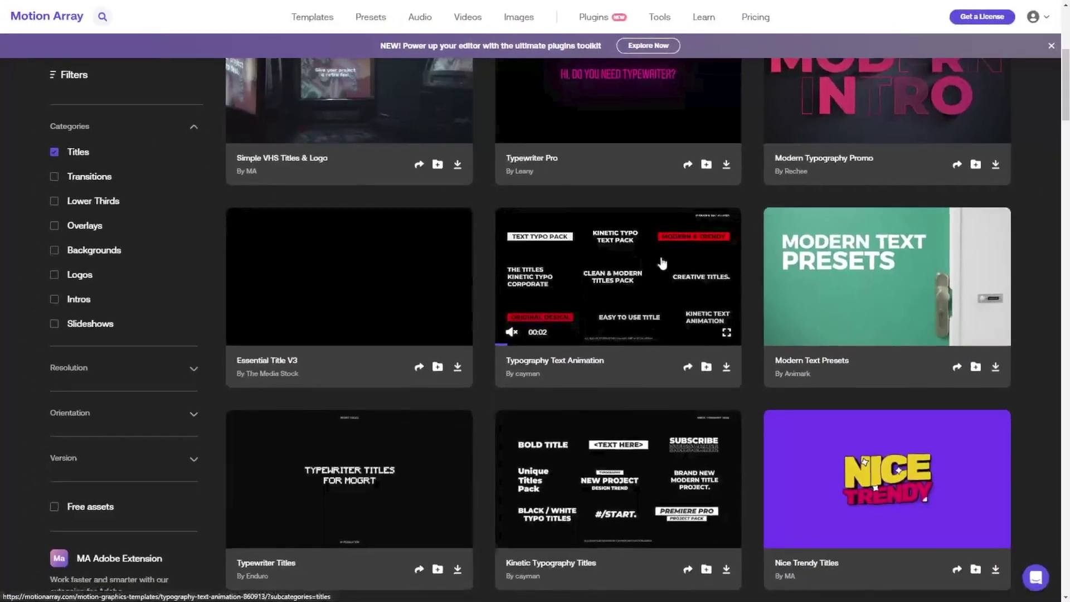
scroll(785, 350, up, 3)
mouse_move(993, 335)
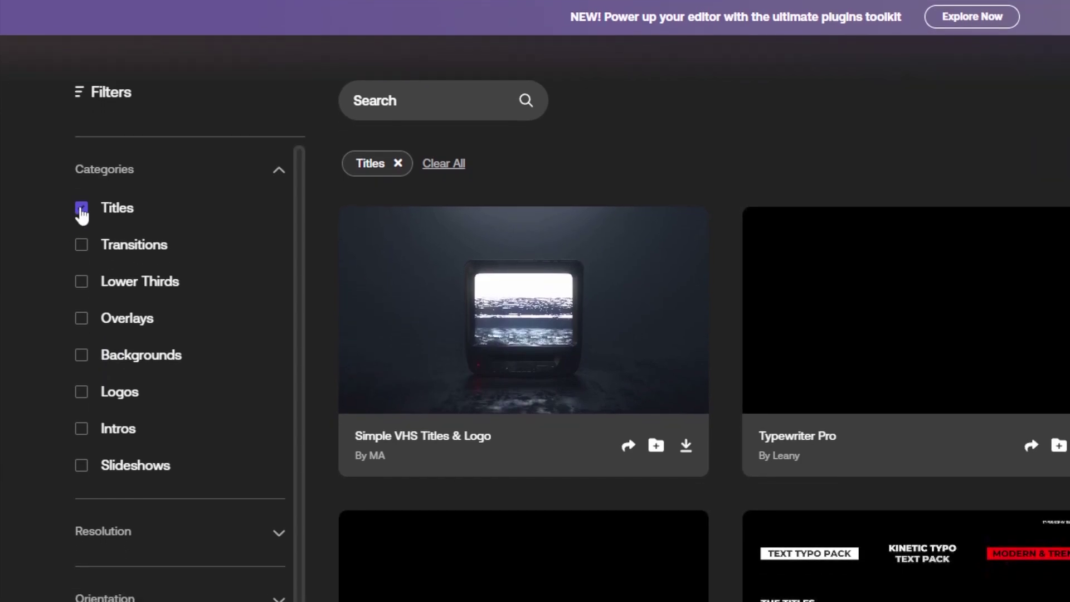
click(81, 206)
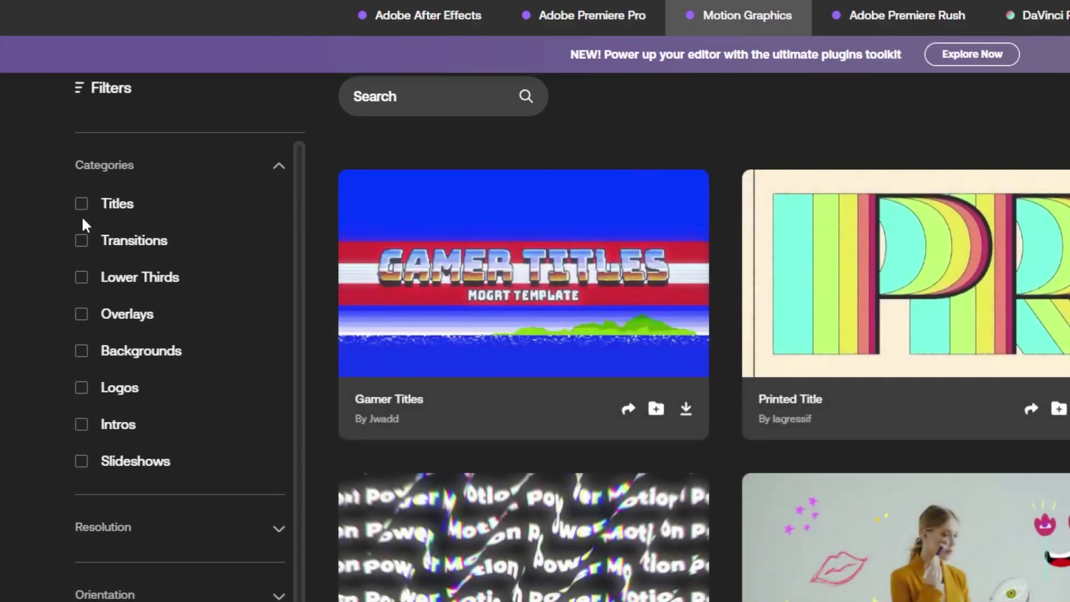
scroll(81, 223, down, 3)
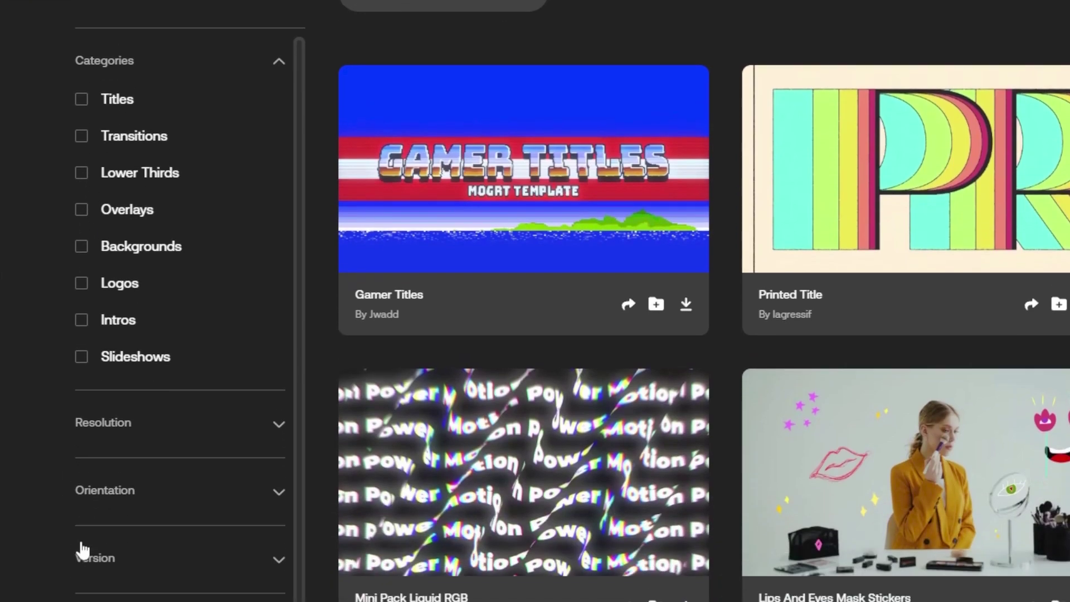
scroll(83, 498, down, 1)
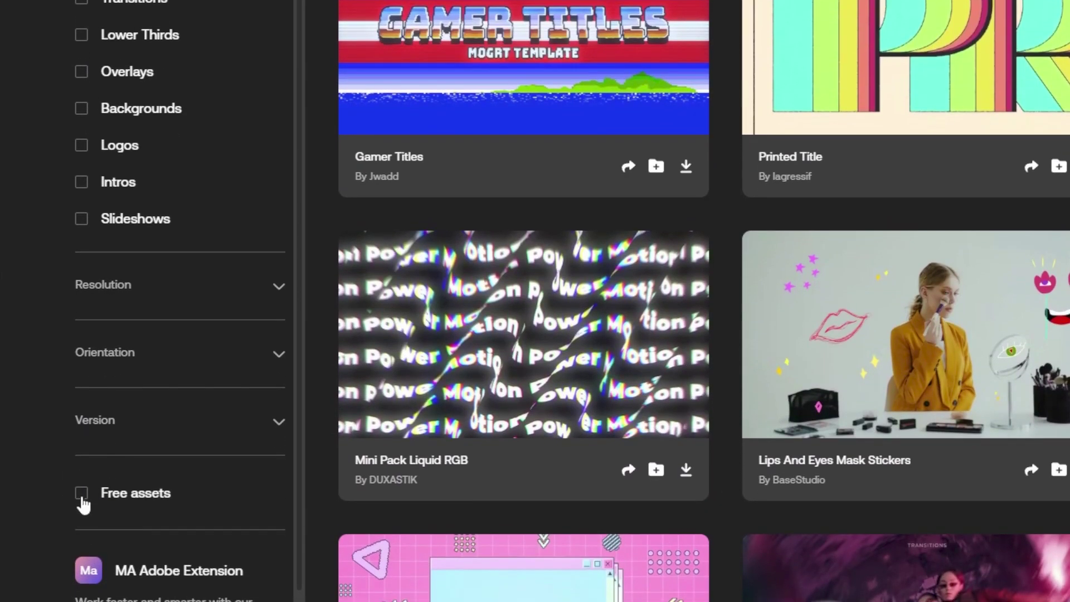
- Apply the Free assets filter and scroll to the Clean Instagram Stories card
click(82, 494)
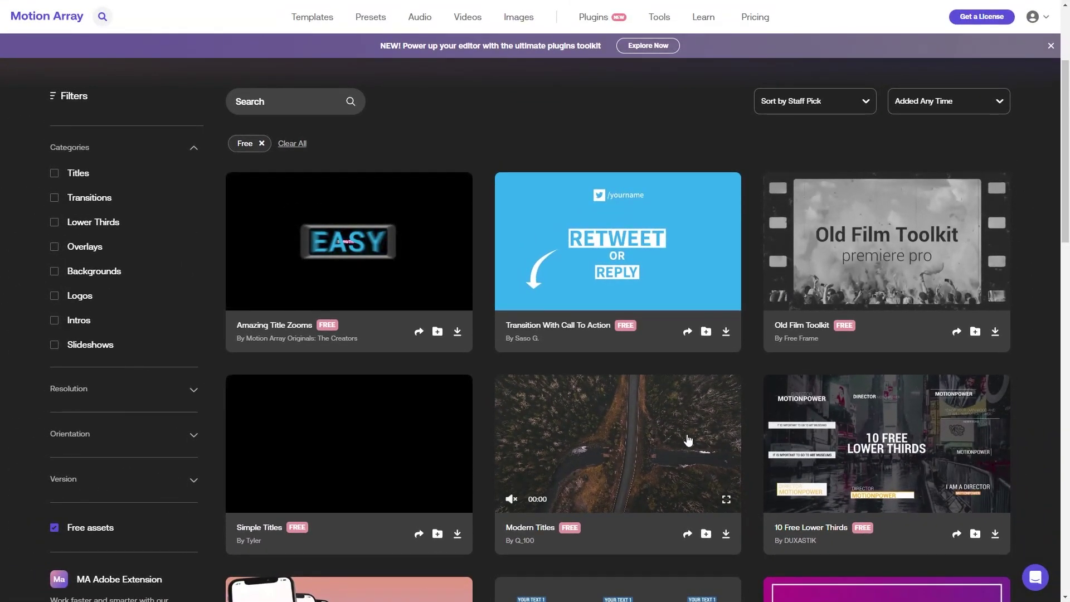
scroll(706, 459, down, 11)
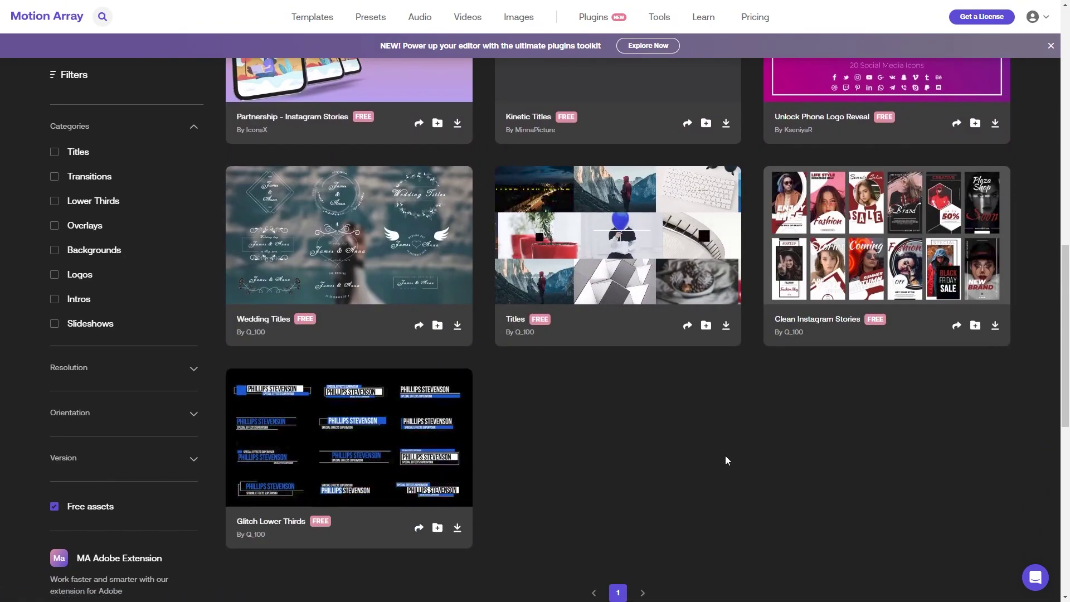
mouse_move(898, 271)
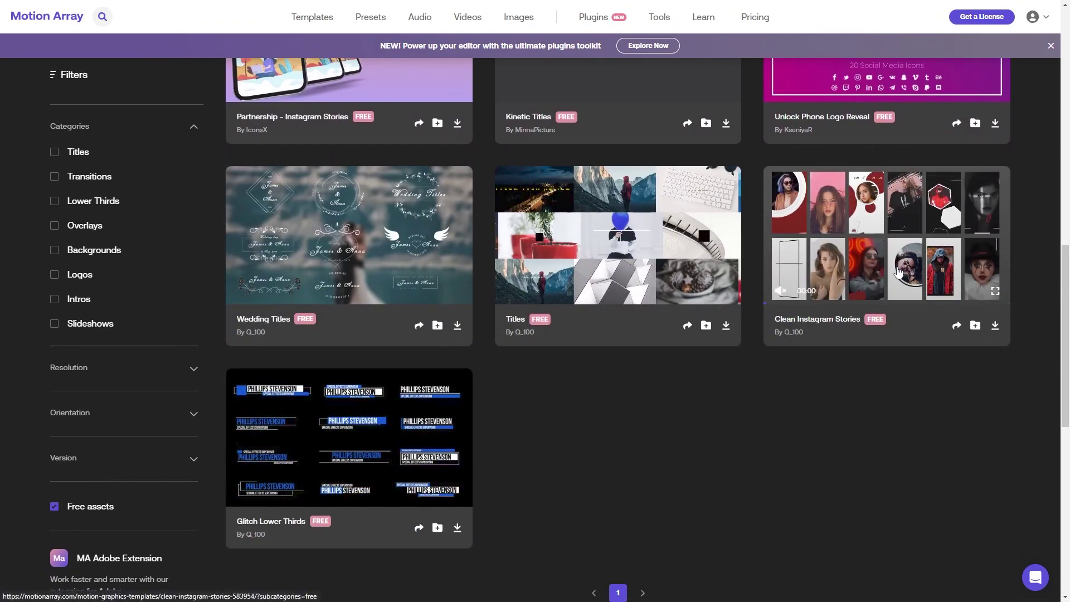
scroll(899, 272, up, 3)
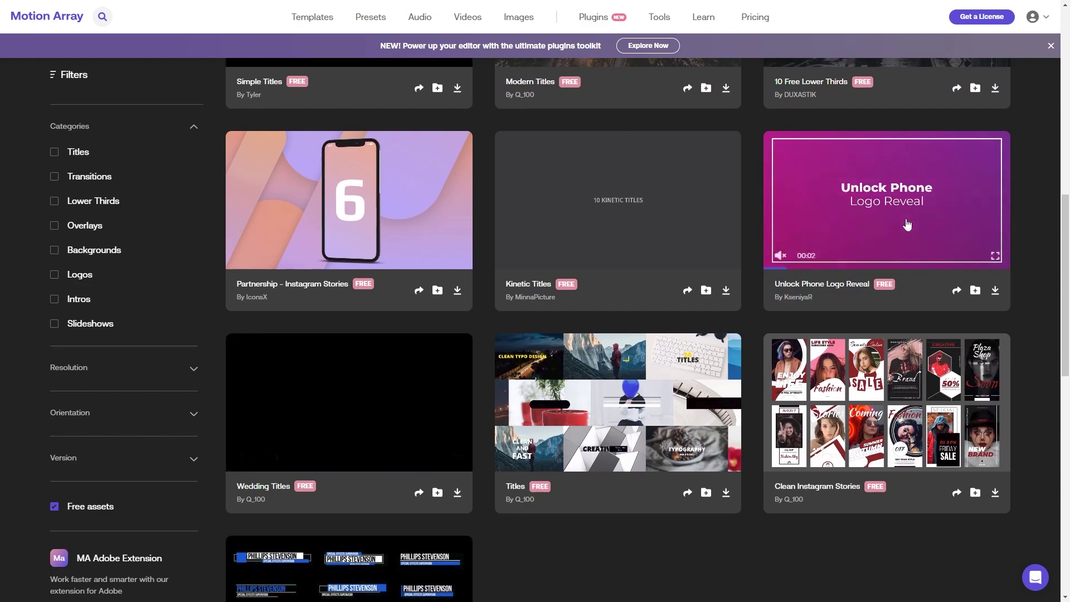
mouse_move(908, 373)
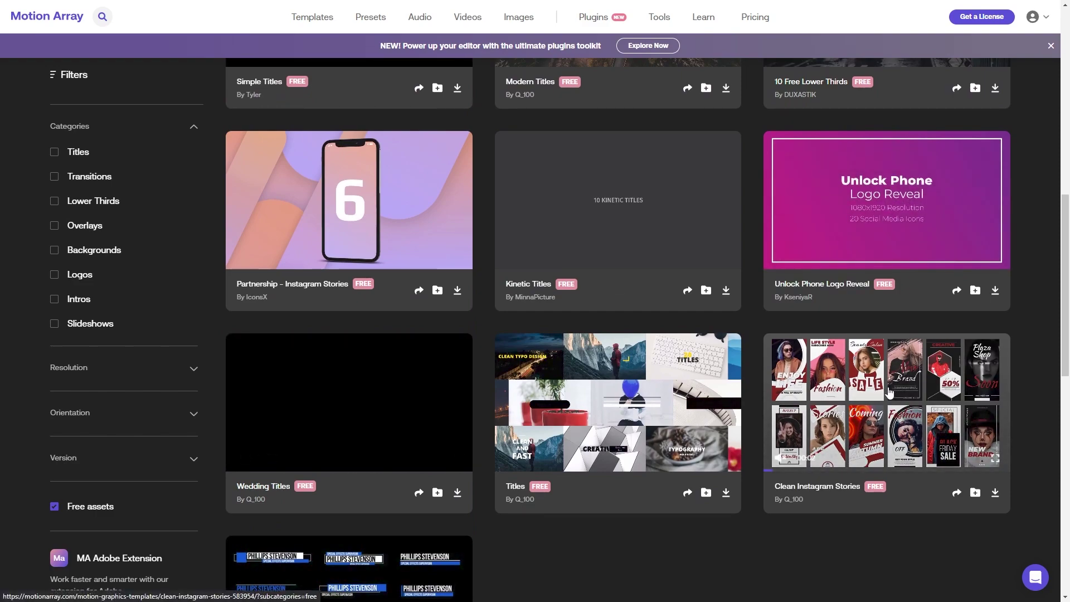
- Open the Clean Instagram Stories page and highlight its 1080x1920 (Vertical) and No Plug-Ins details
click(879, 429)
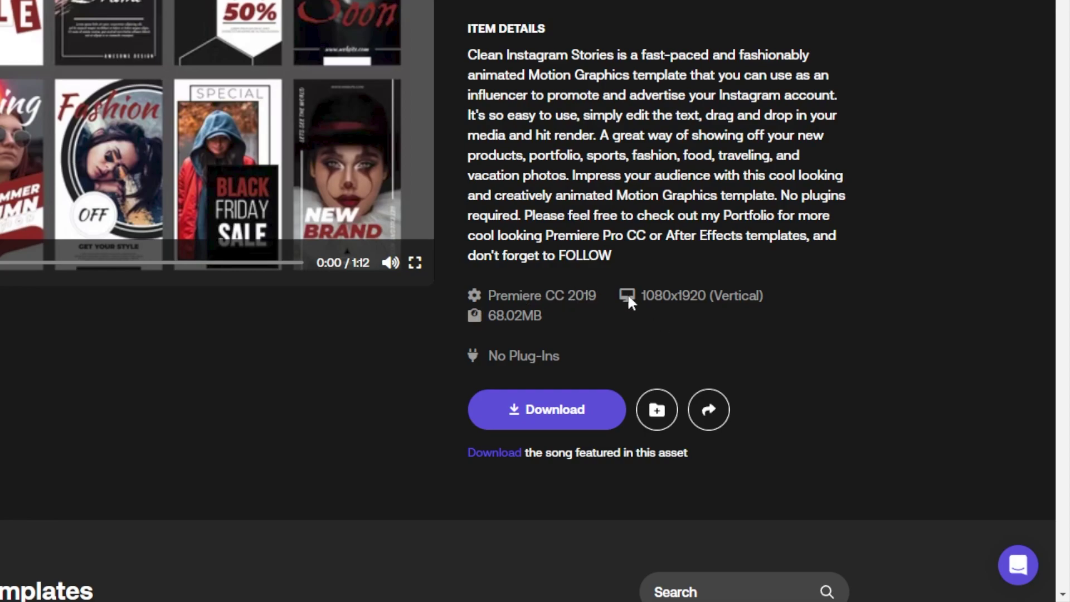
drag(630, 297, 779, 299)
click(838, 314)
drag(489, 355, 633, 361)
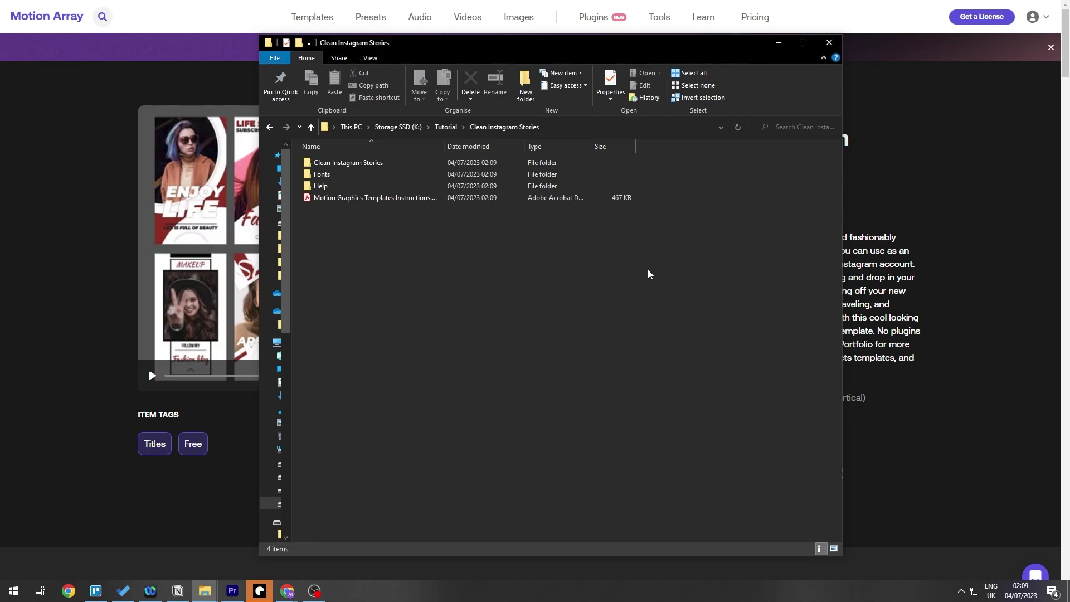
- Inspect the Clean Instagram Stories and Fonts folders, then switch over to Premiere Pro
double_click(349, 163)
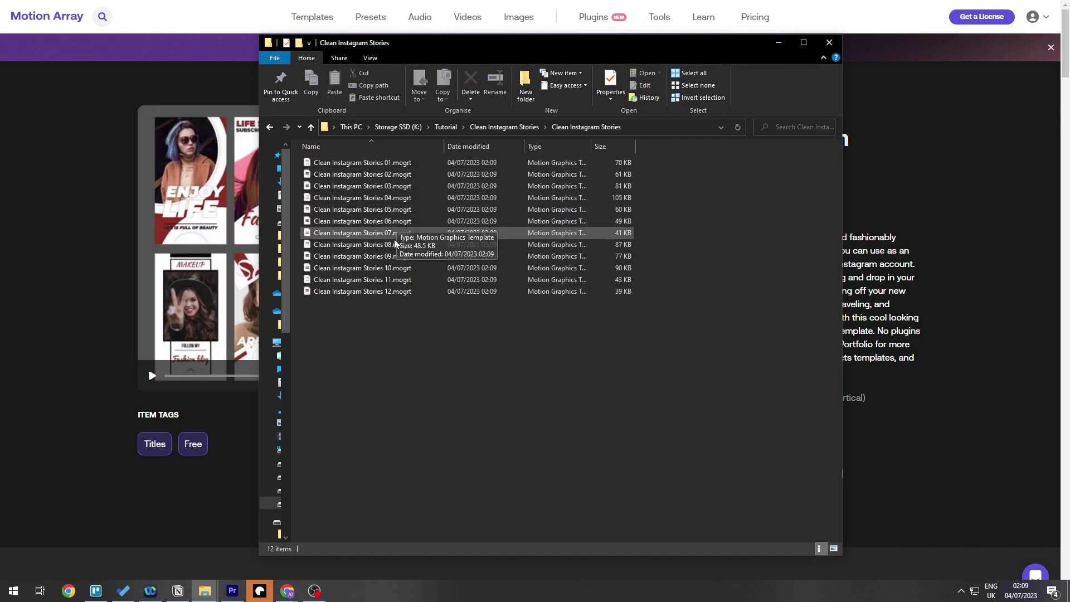
key(alt+Left)
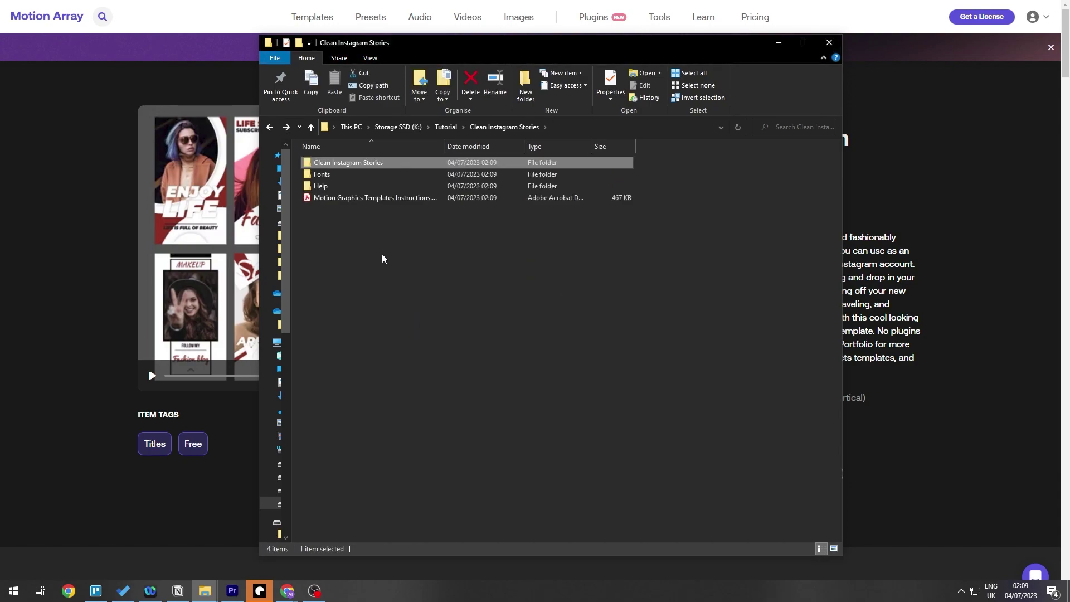
click(339, 184)
double_click(333, 176)
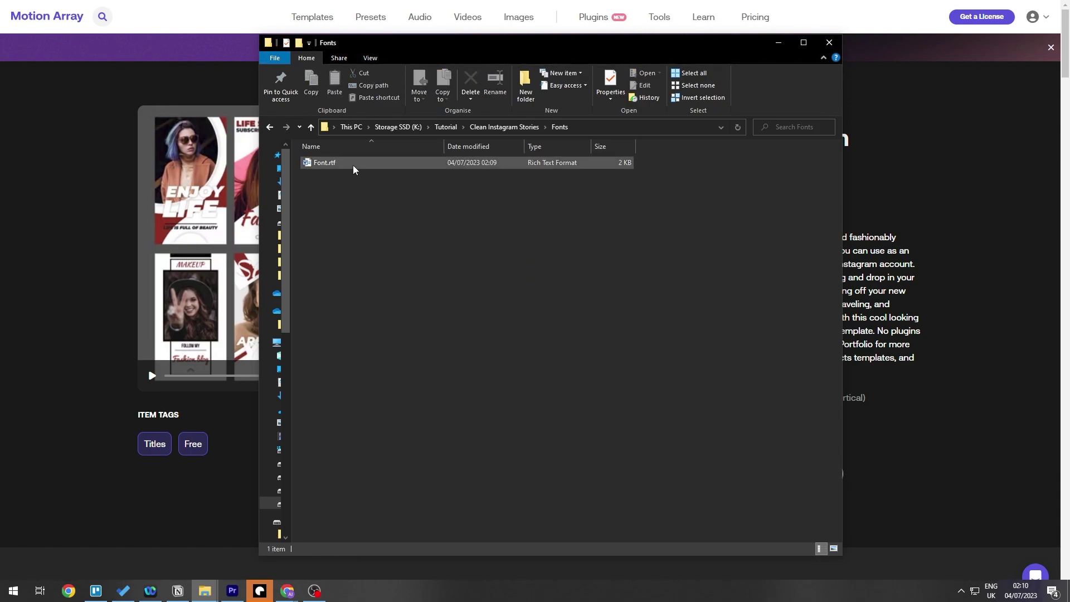
key(alt+Left)
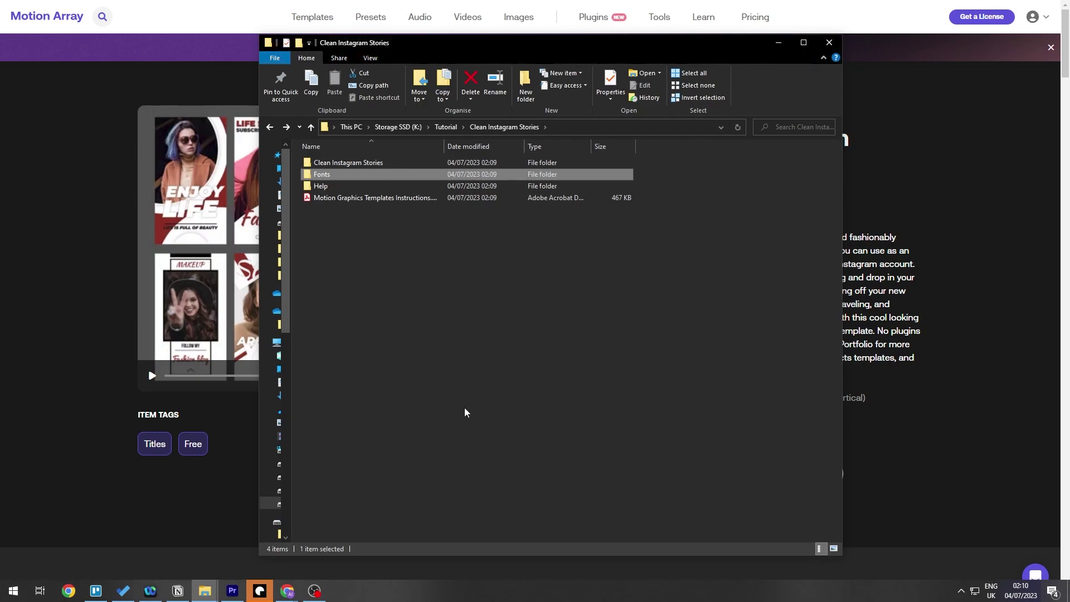
click(233, 591)
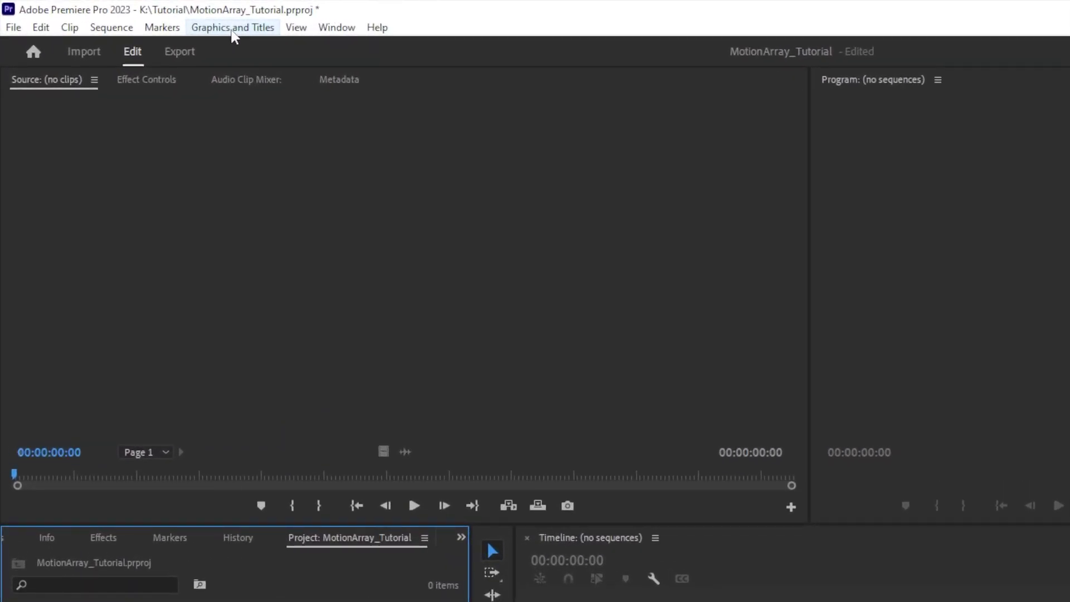
- Install Clean Instagram Stories 01.mogrt via Graphics and Titles > Install Motion Graphics Template
click(233, 28)
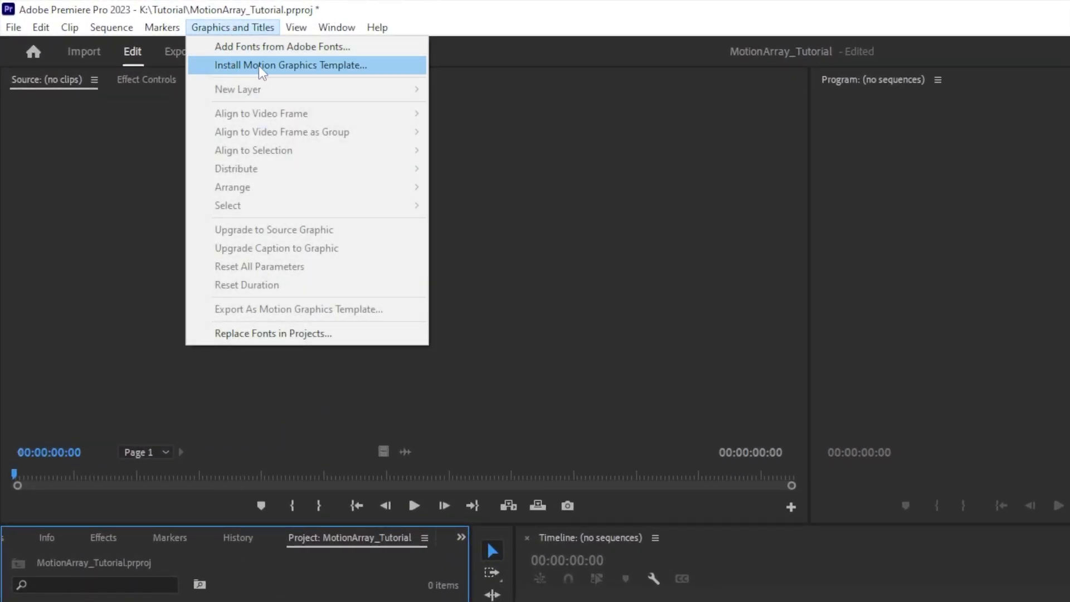
click(332, 73)
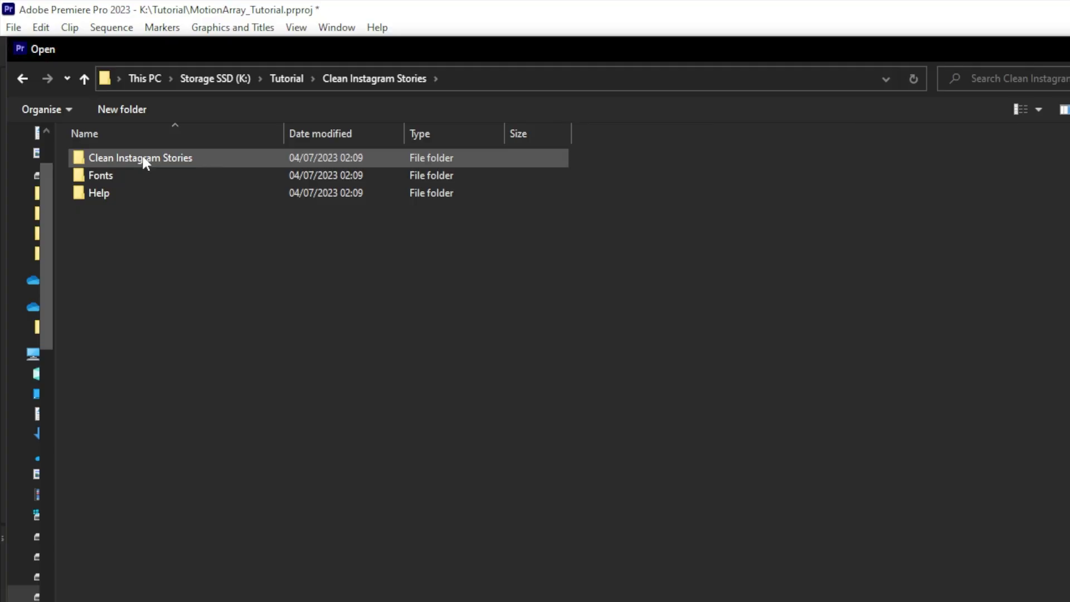
double_click(171, 159)
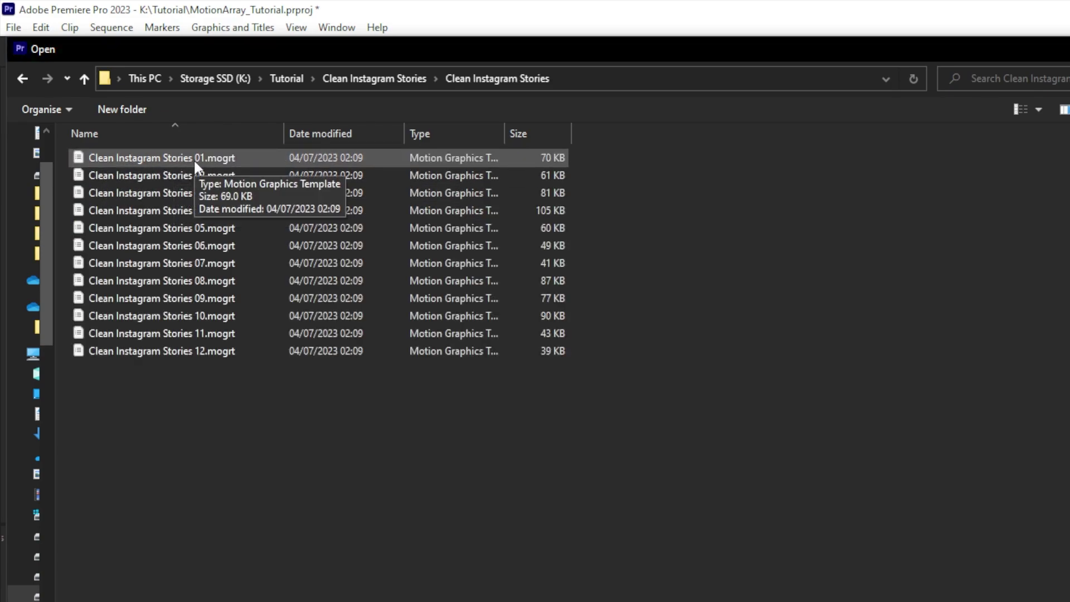
click(193, 158)
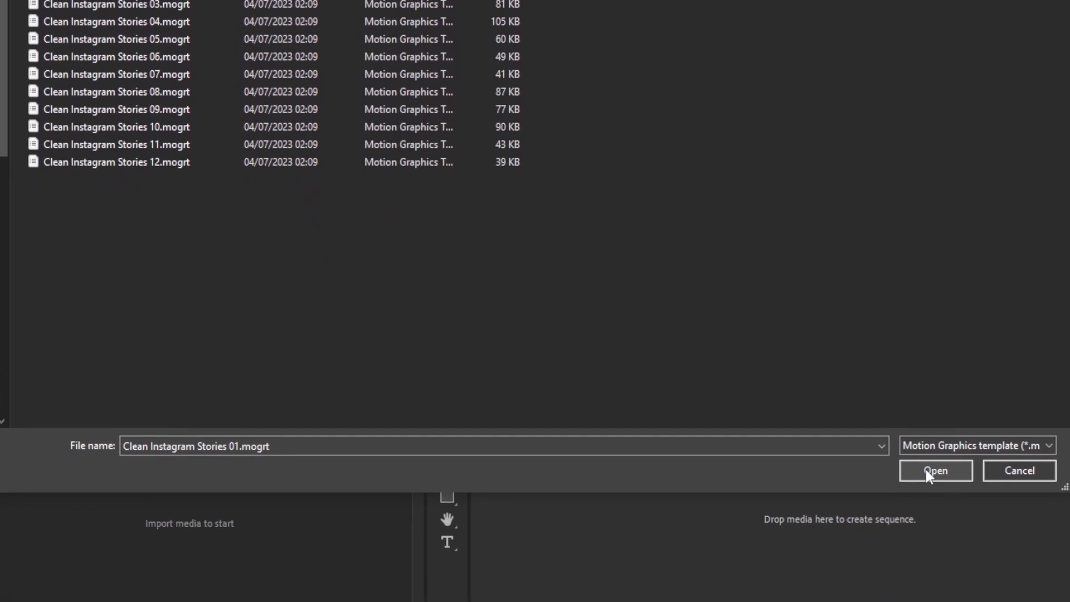
click(927, 471)
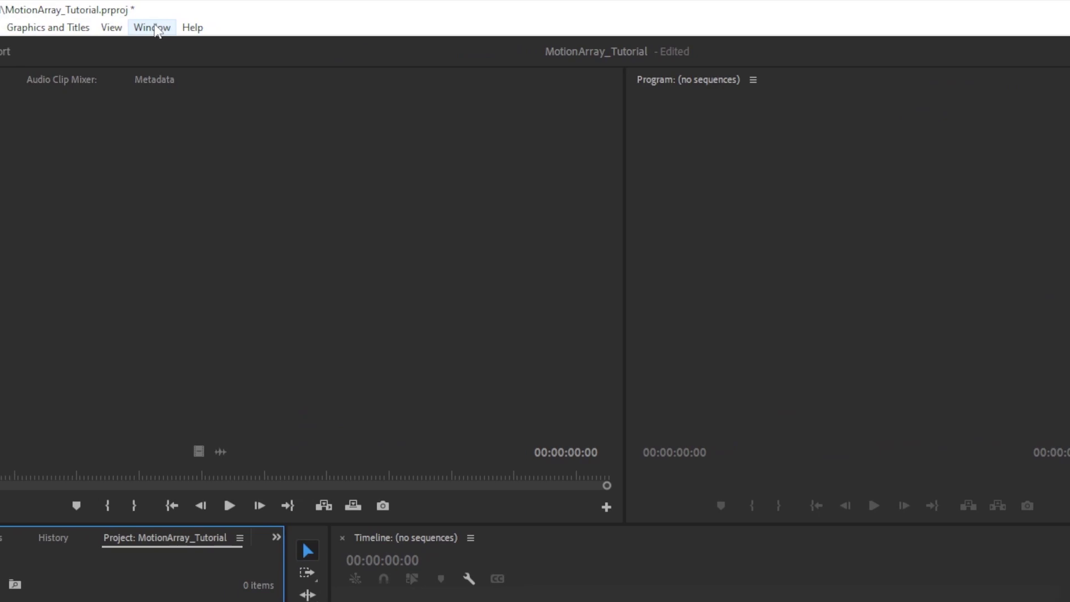
click(176, 29)
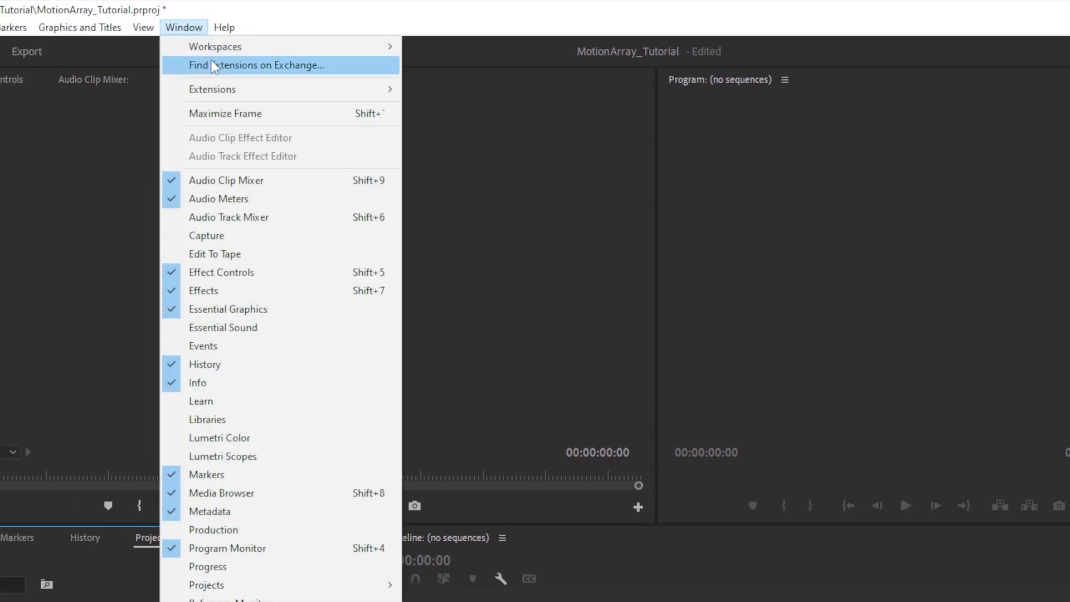
- Switch to the Captions and Graphics workspace and find Clean Instagram Stories 01 in Essential Graphics
mouse_move(220, 50)
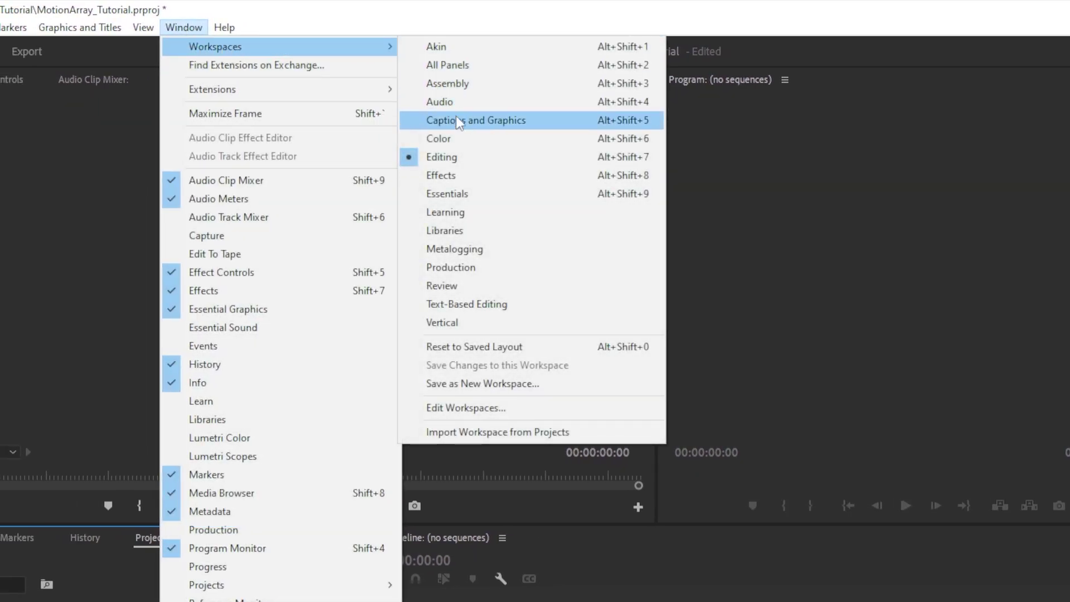
click(509, 122)
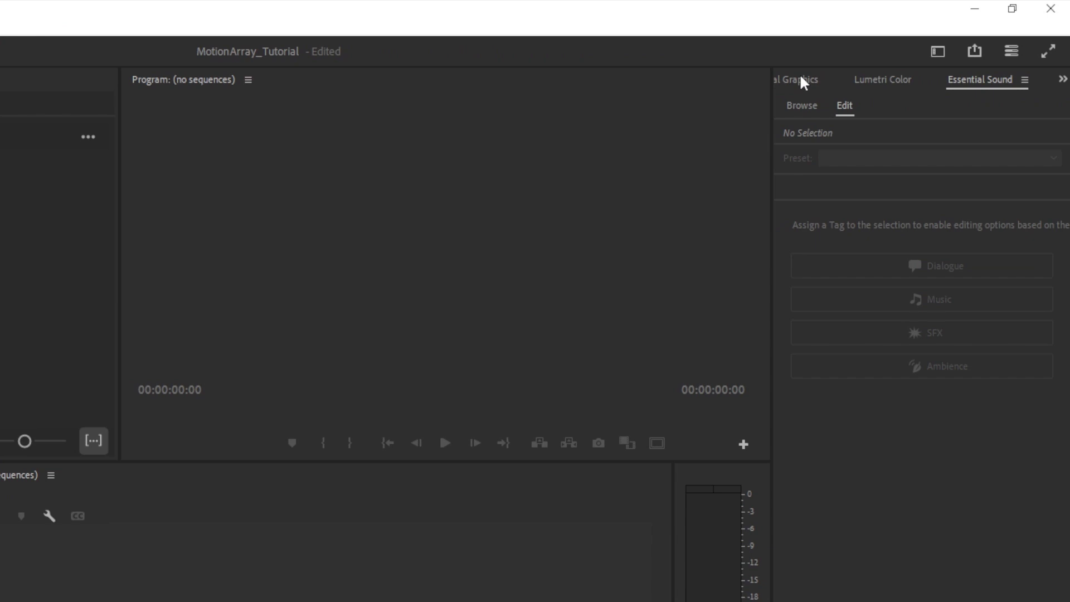
click(803, 79)
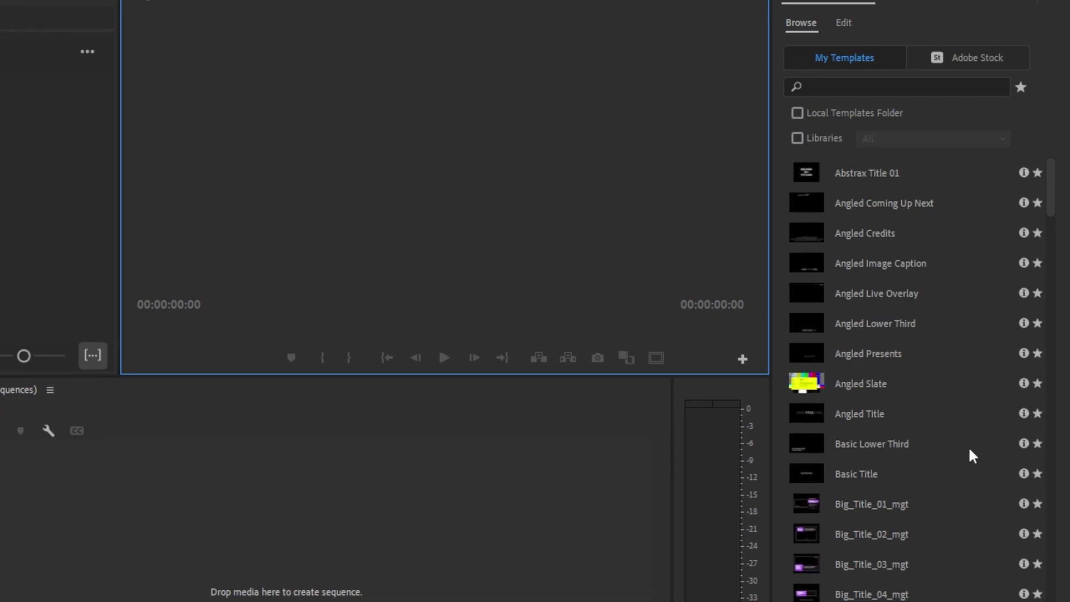
scroll(972, 455, down, 10)
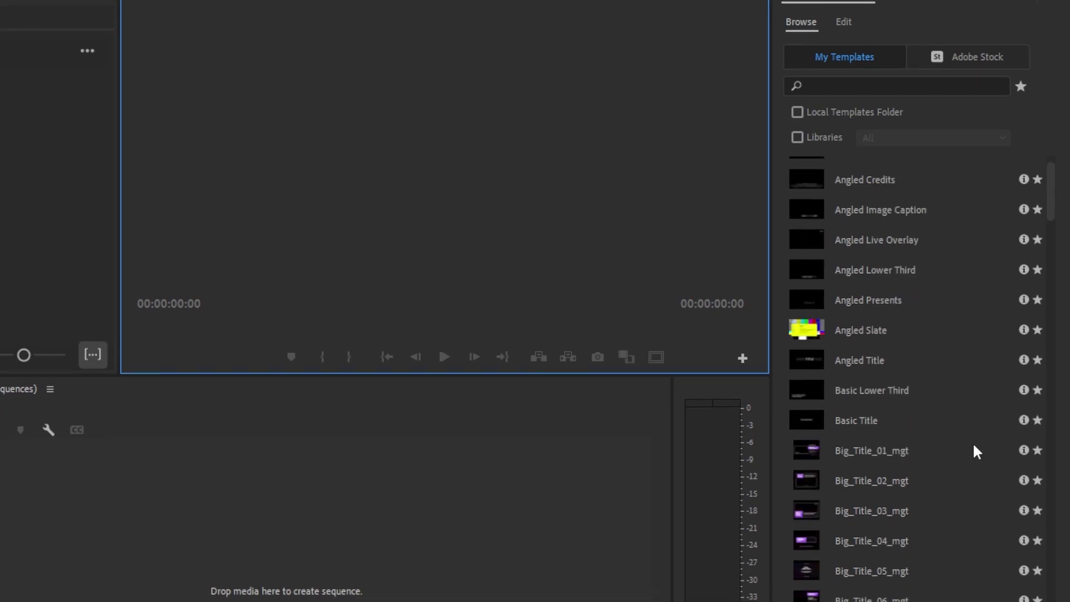
scroll(982, 437, down, 5)
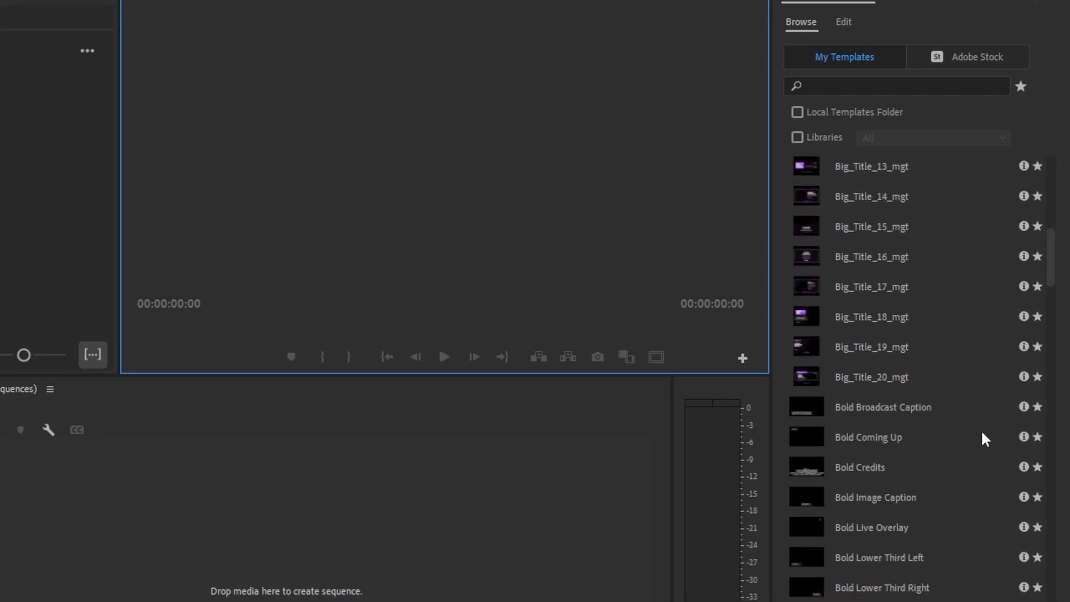
drag(1048, 286, 1051, 336)
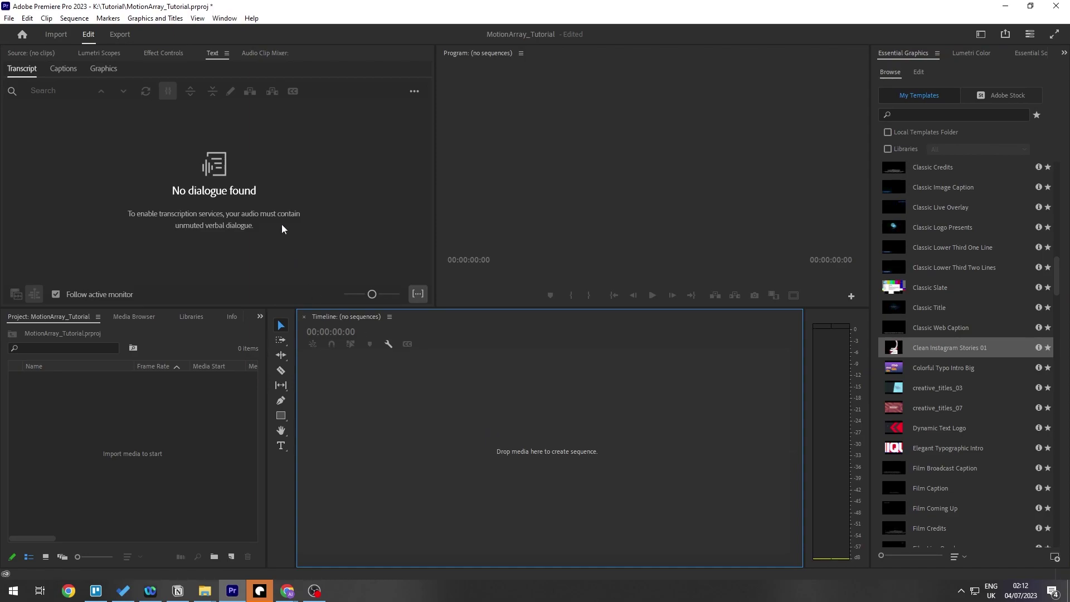
- Start a new sequence with Custom editing mode and a 30 fps timebase
click(9, 18)
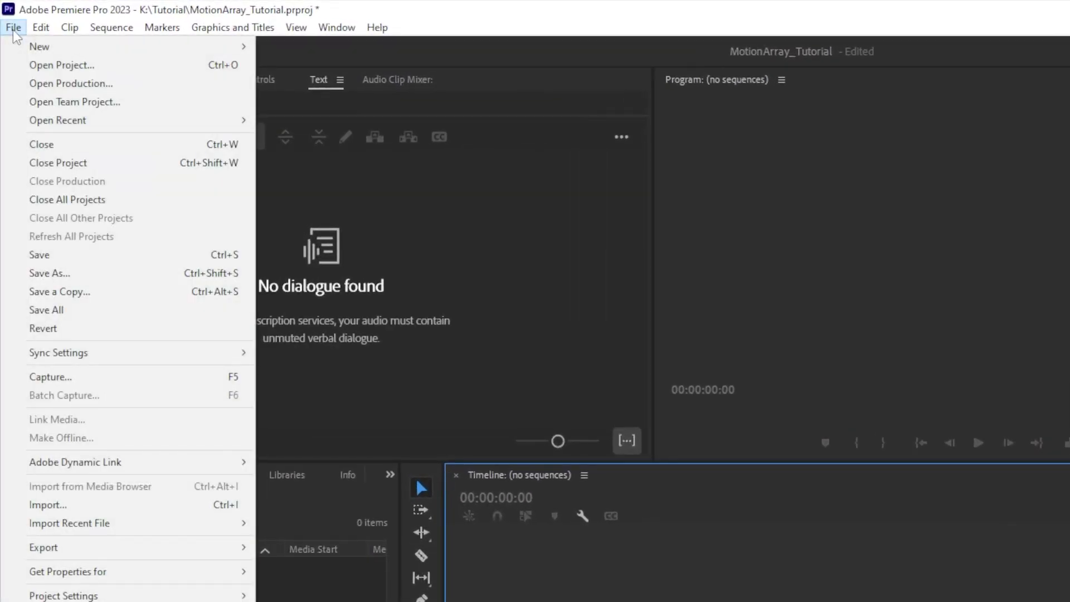
mouse_move(167, 46)
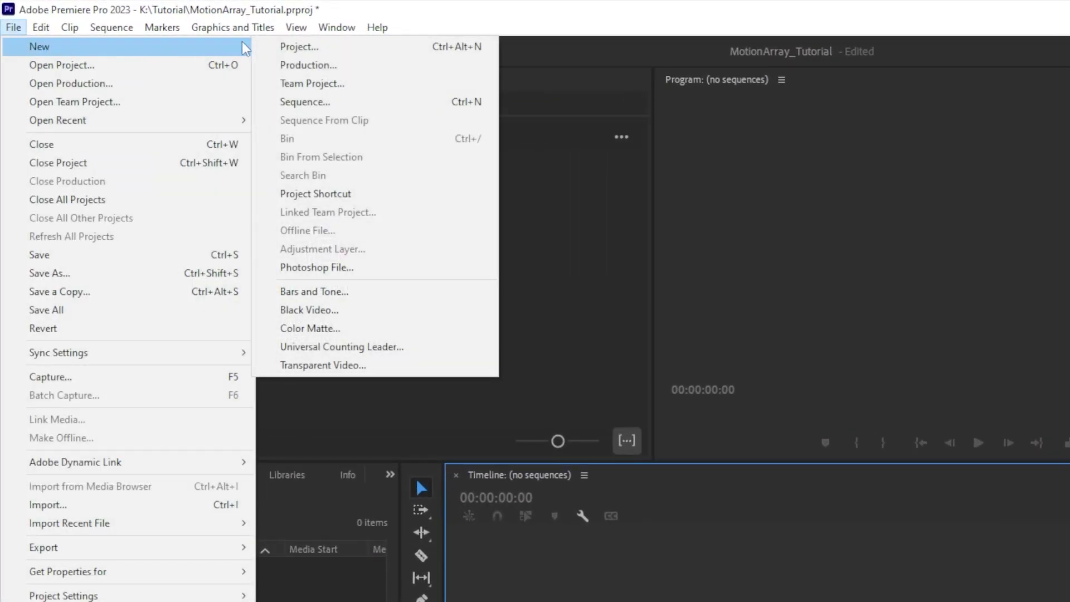
click(352, 105)
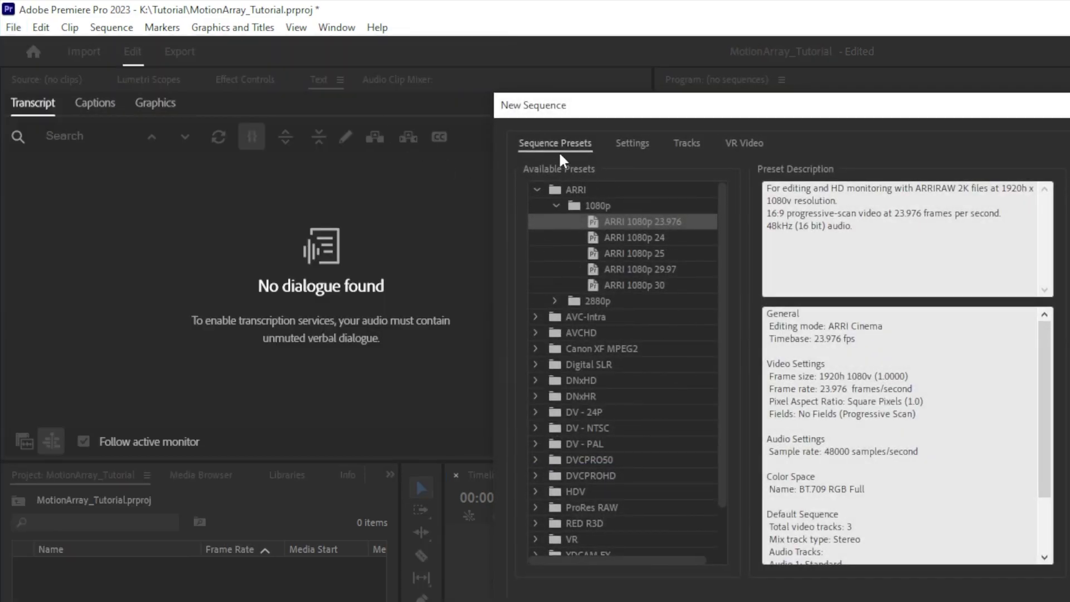
click(645, 144)
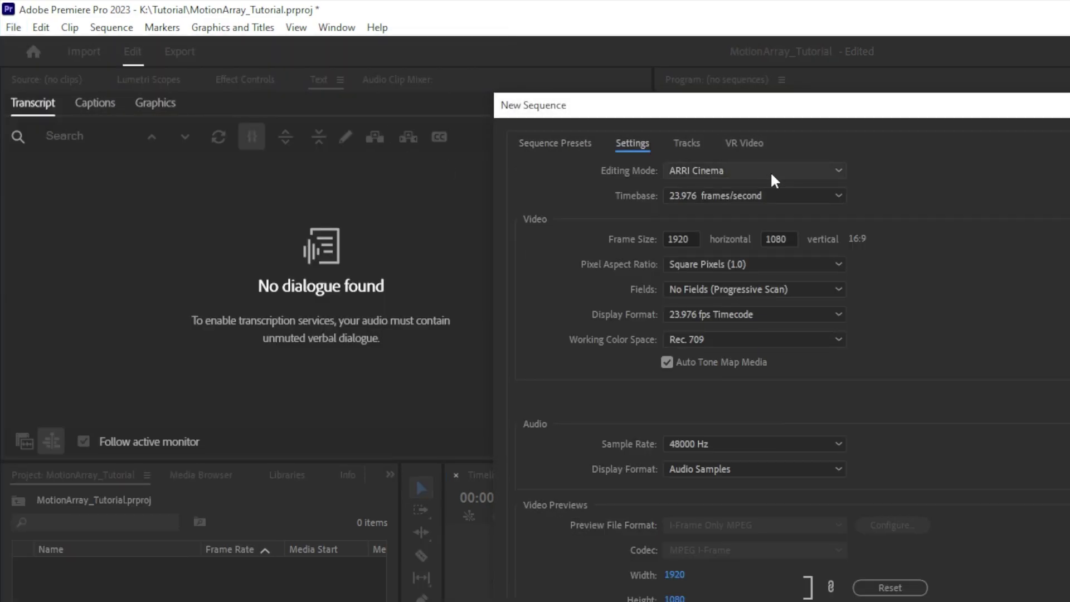
click(587, 171)
click(502, 444)
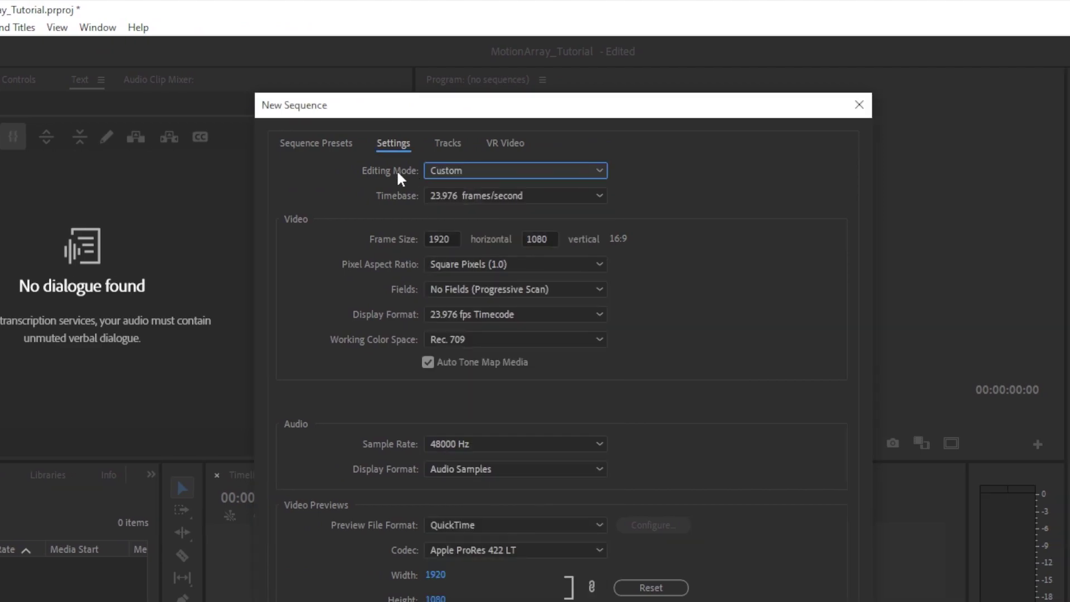
click(504, 195)
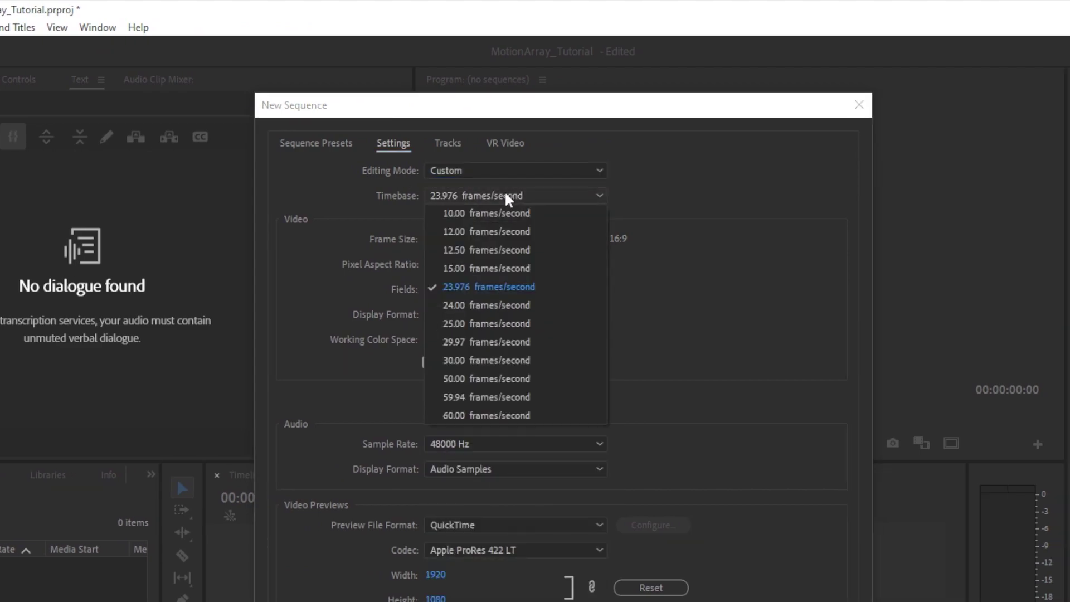
click(535, 359)
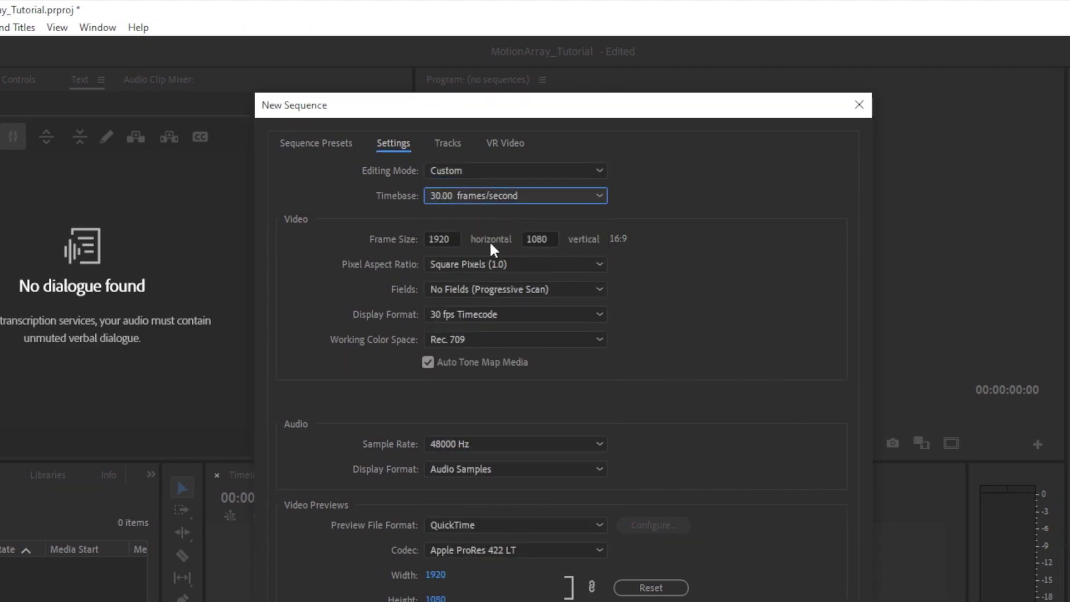
- Set the frame size to 1080x1920, create the sequence, and untarget audio tracks A2 and A3
click(451, 239)
text(1080)
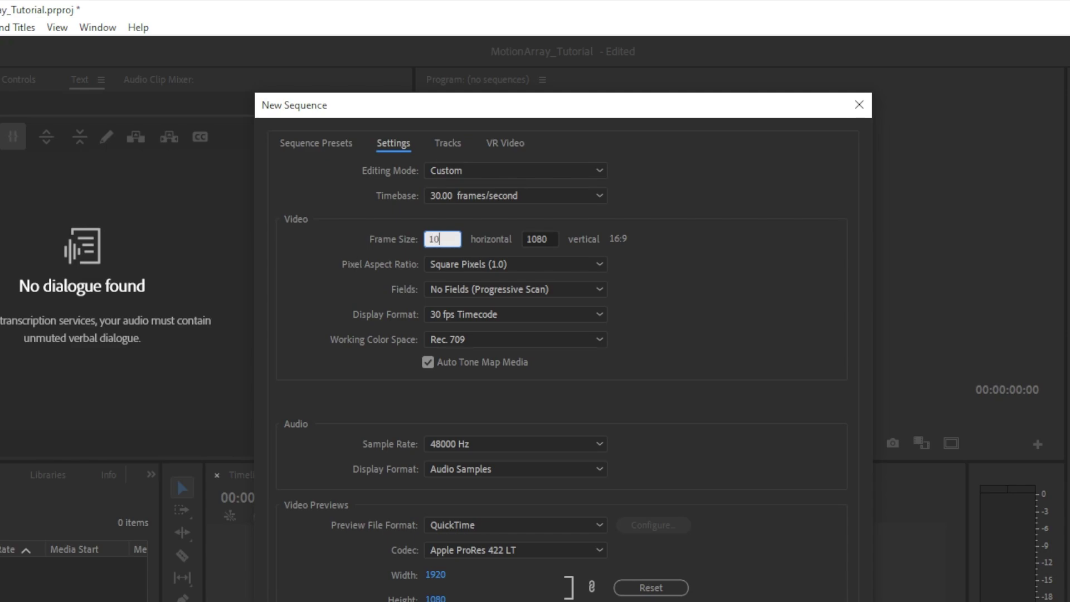
key(Tab)
text(1920)
click(802, 422)
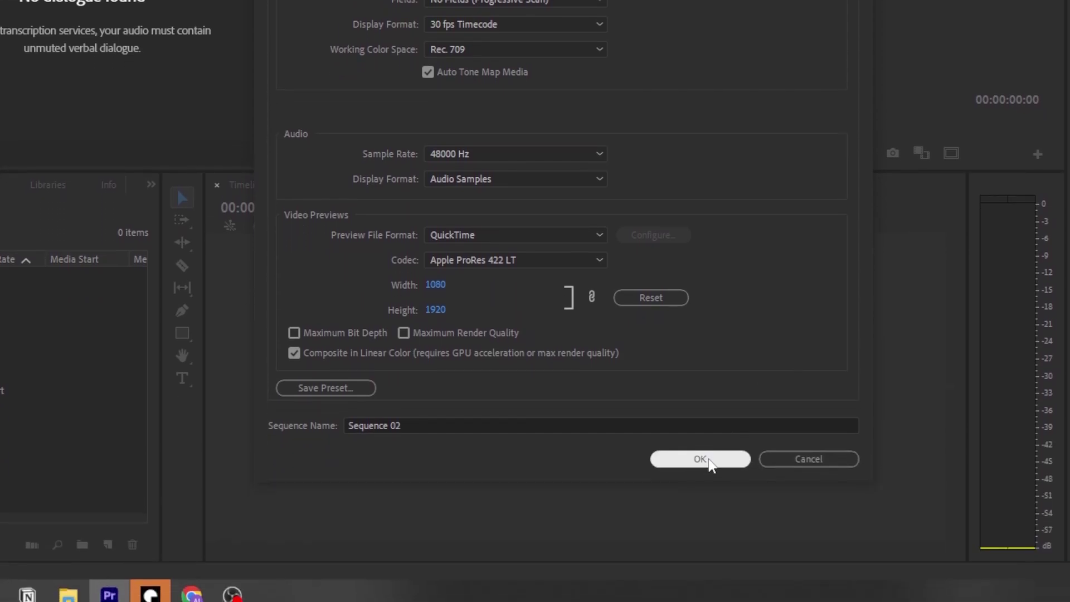
click(706, 477)
click(272, 430)
click(273, 409)
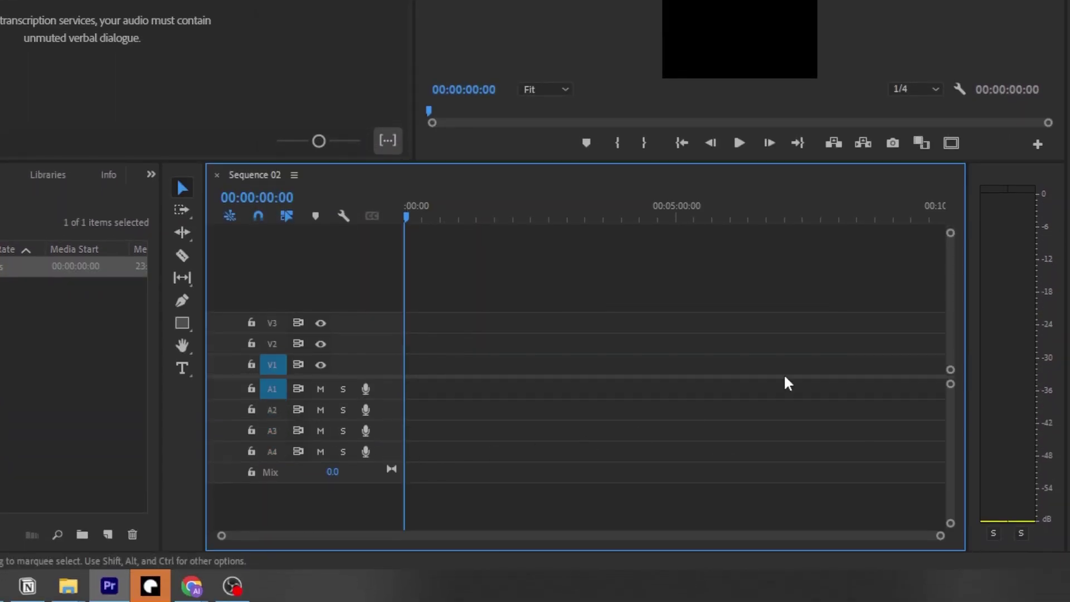
- Untarget A4, drop Clean Instagram Stories 01 onto V1 with matching sequence settings, and select it
click(272, 452)
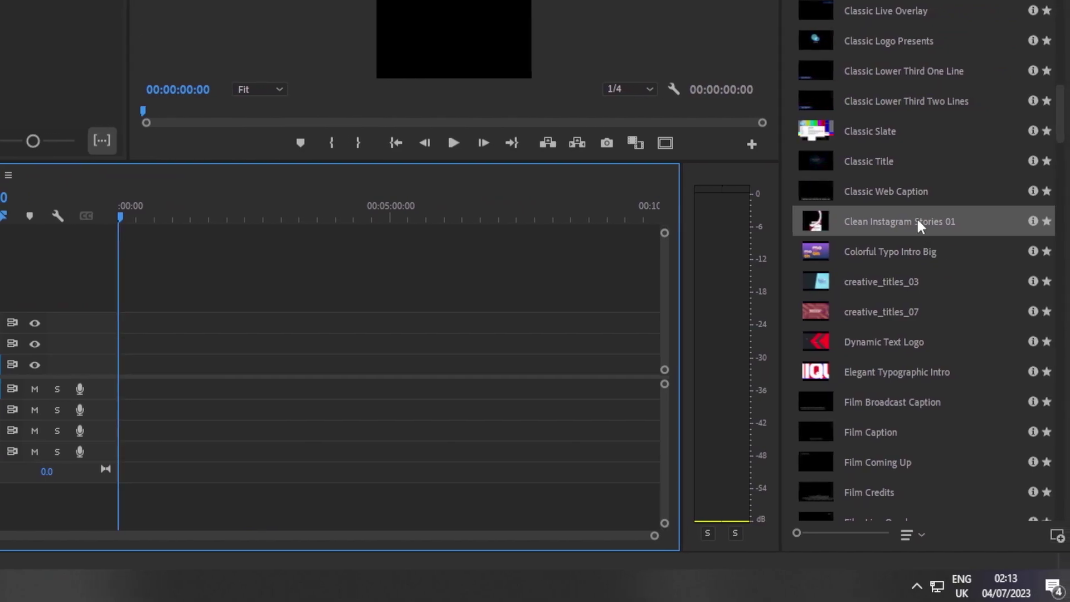
drag(880, 218, 113, 369)
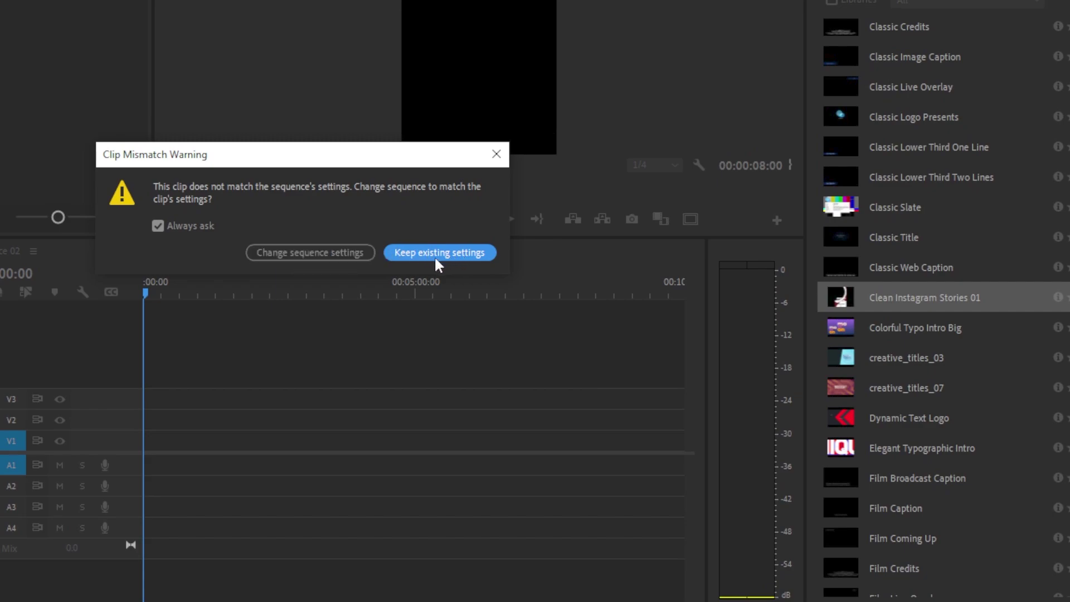
click(316, 252)
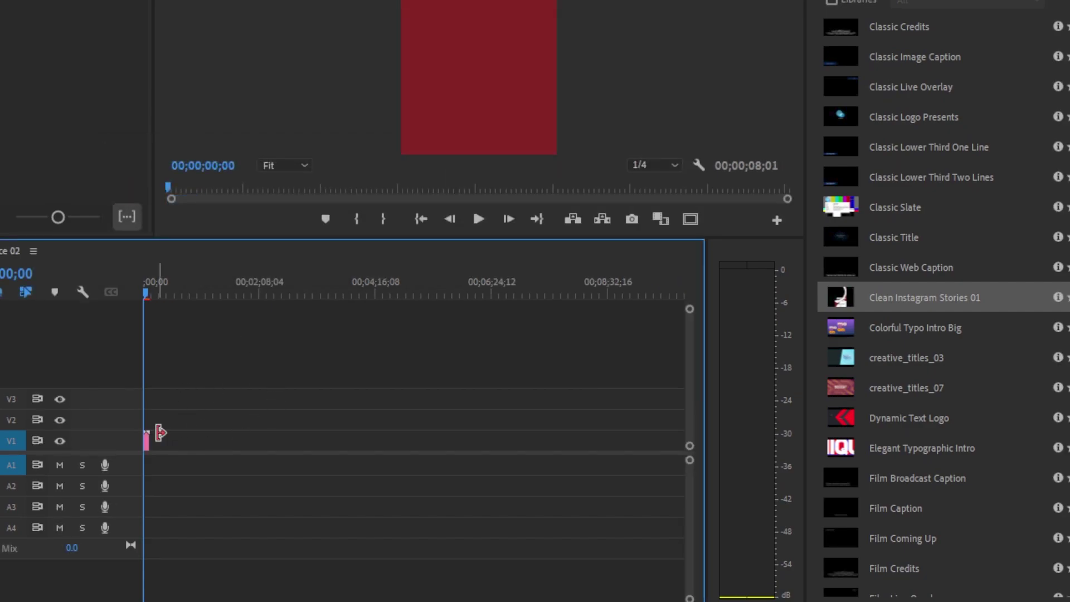
scroll(158, 454, up, 5)
scroll(195, 430, up, 5)
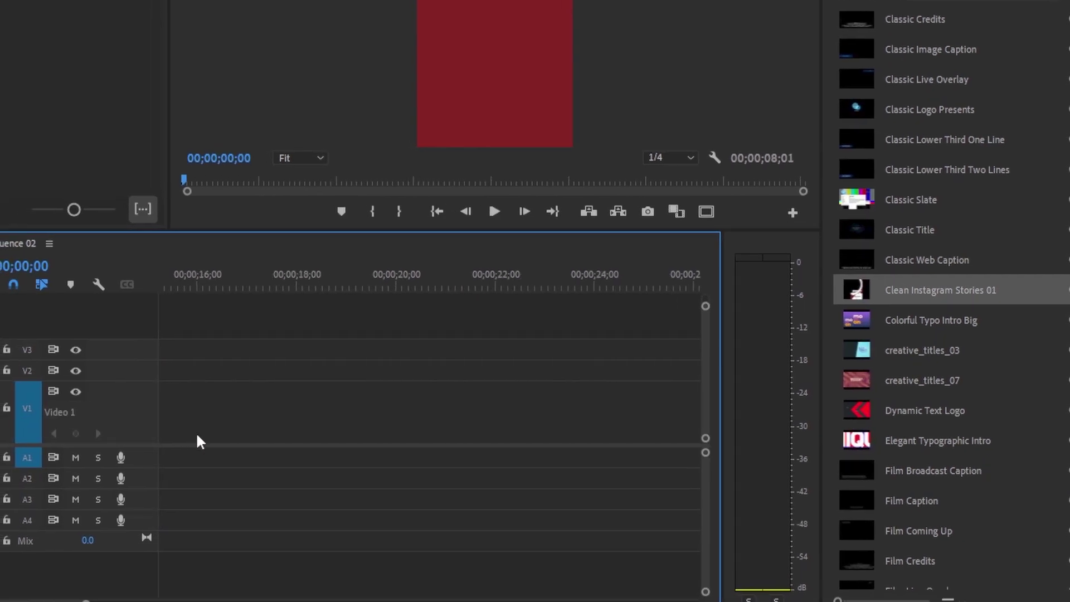
scroll(220, 410, up, 3)
click(227, 408)
drag(609, 295, 145, 333)
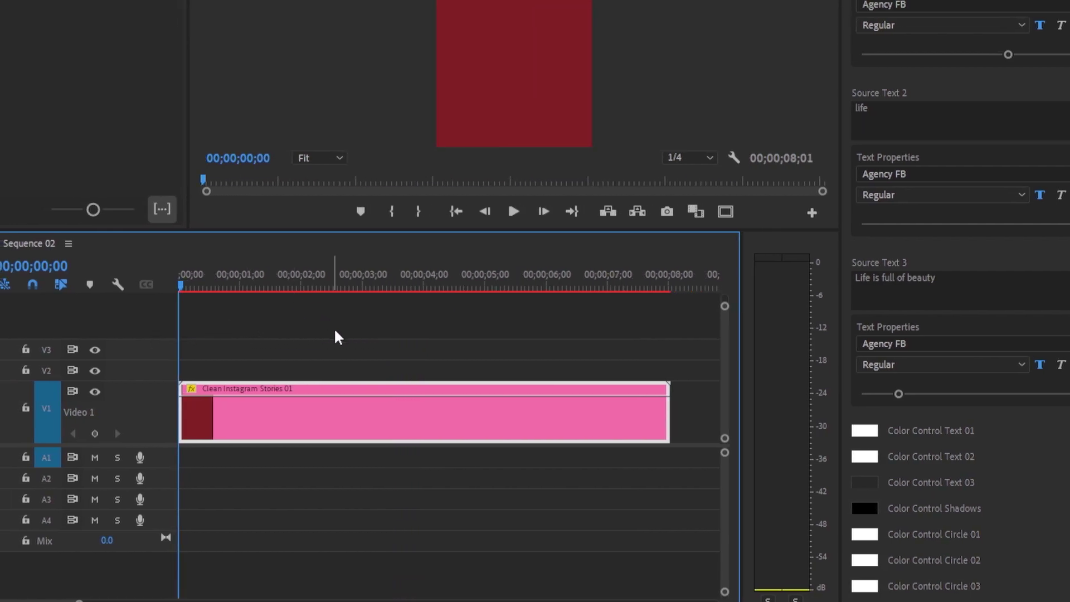
key(space)
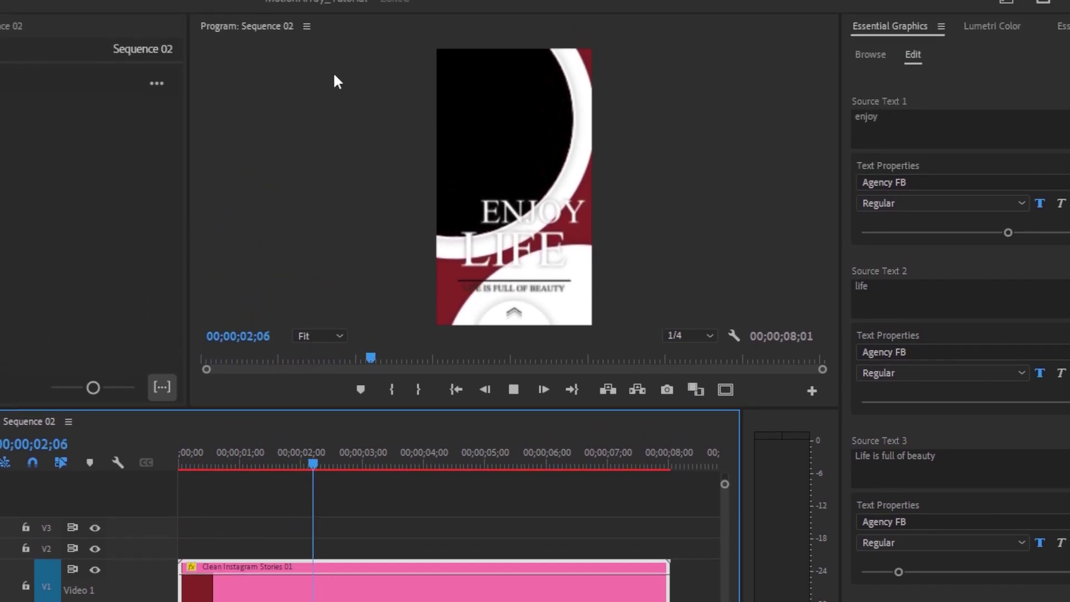
key(space)
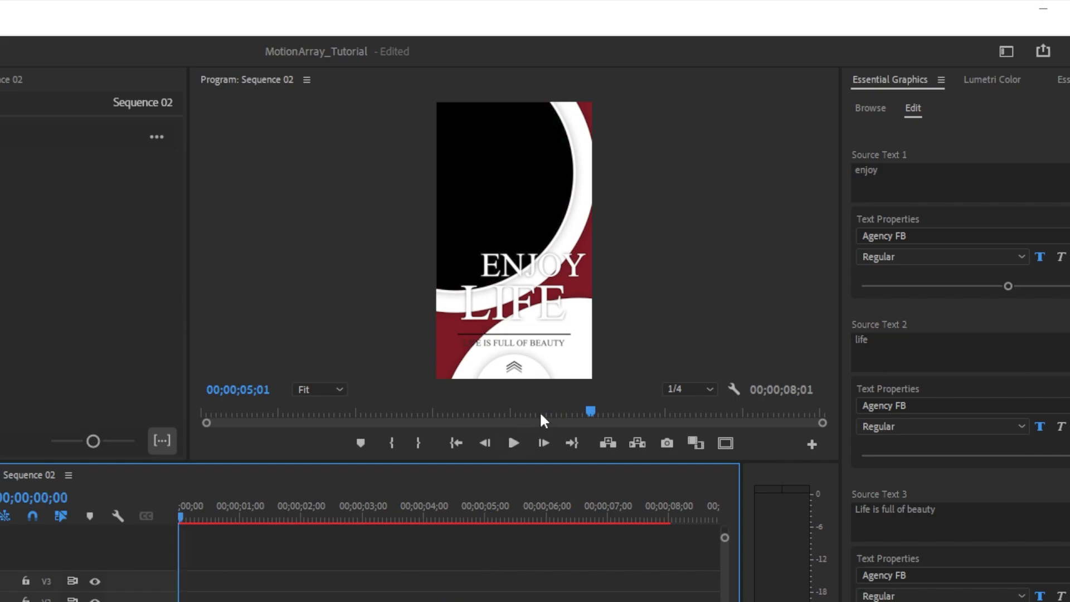
key(Home)
key(space)
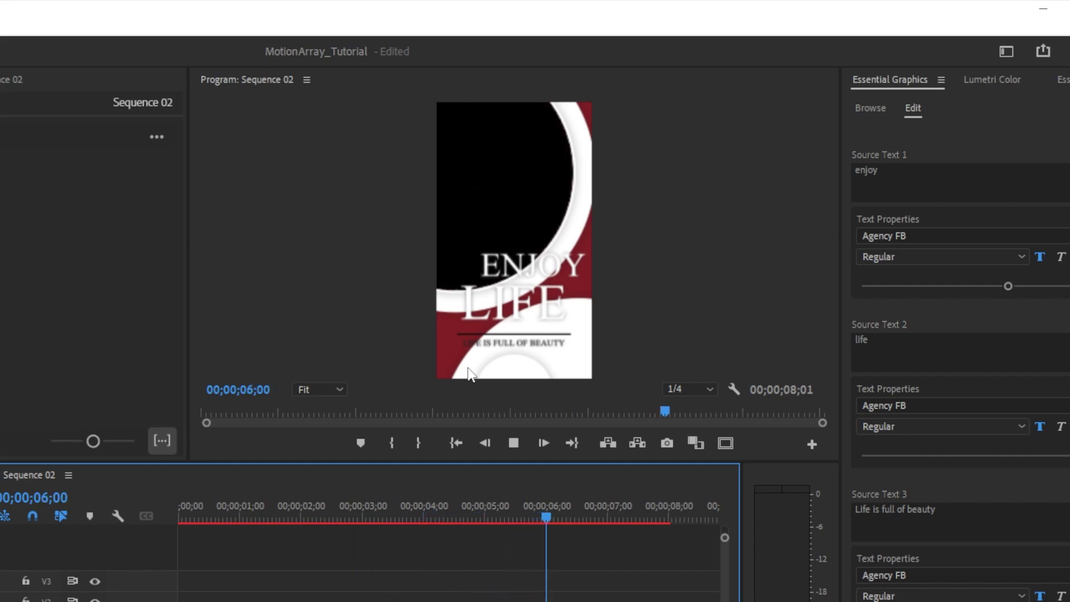
key(space)
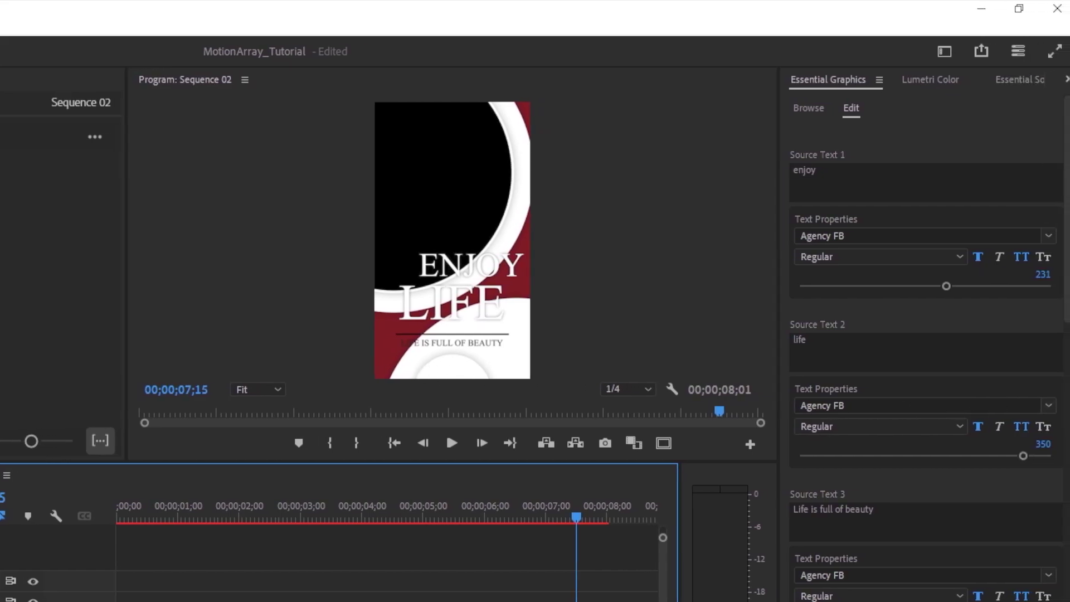
- Change the text lines to 'Be Happy' and 'Always', shrinking them to sizes 178 and 236
click(960, 177)
click(951, 178)
key(ctrl+a)
text(B)
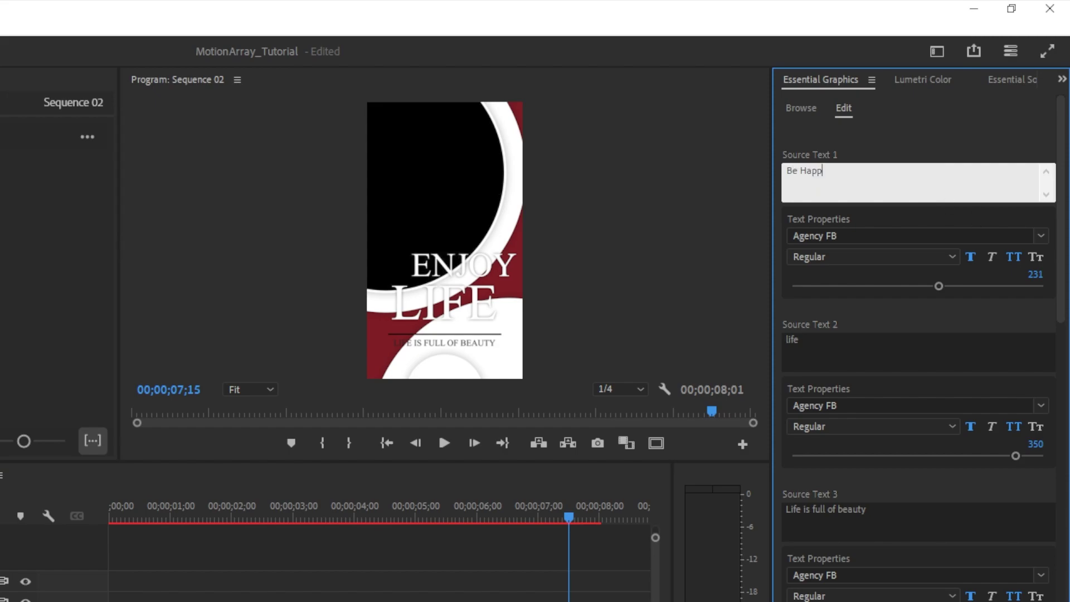
click(867, 337)
text(Always)
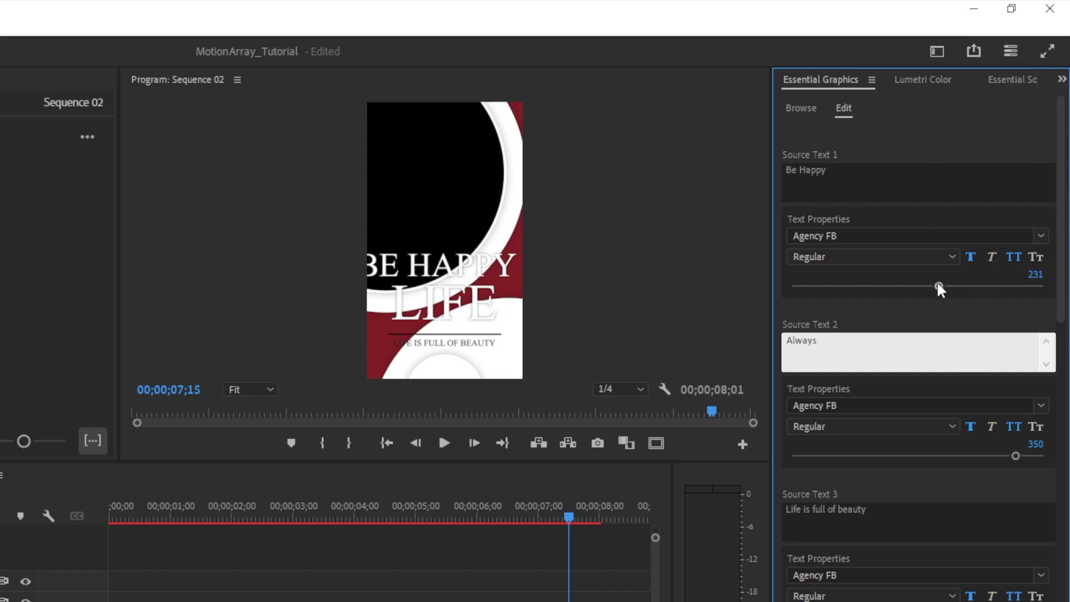
drag(939, 286, 906, 286)
drag(1014, 456, 939, 432)
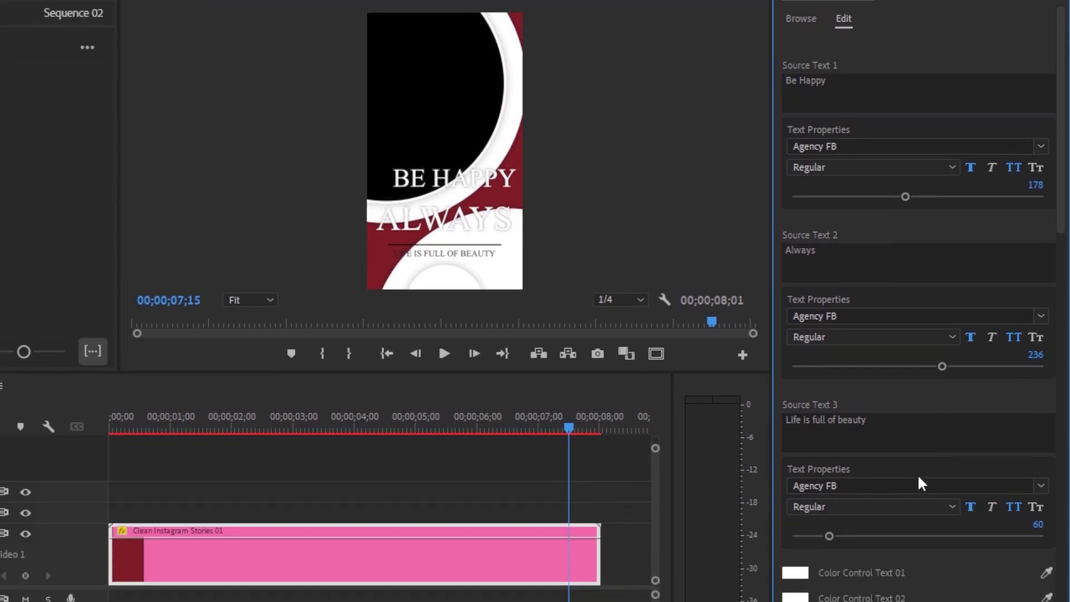
- Set Color Control BG to a dark grey-brown and scrub to the BE HAPPY ALWAYS frame
scroll(914, 519, down, 3)
scroll(802, 585, down, 2)
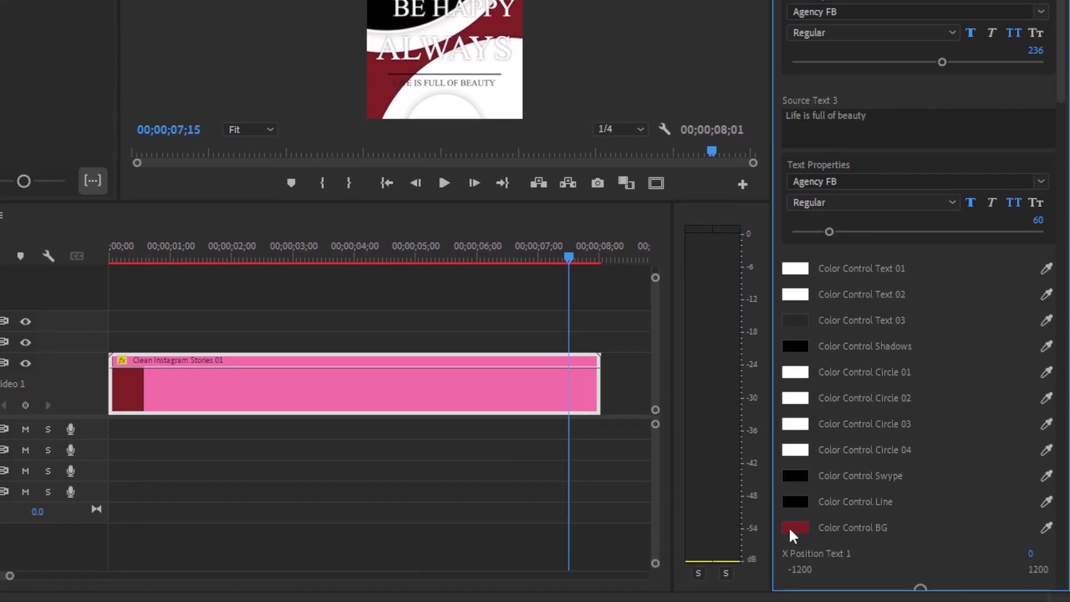
click(793, 530)
click(191, 212)
click(141, 140)
click(437, 68)
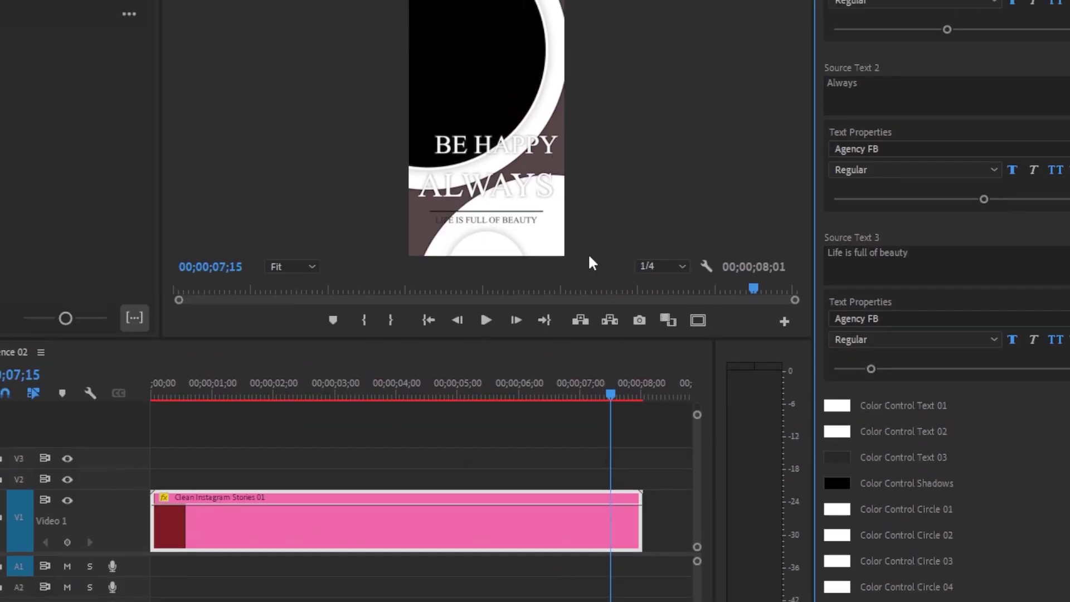
drag(504, 398, 100, 419)
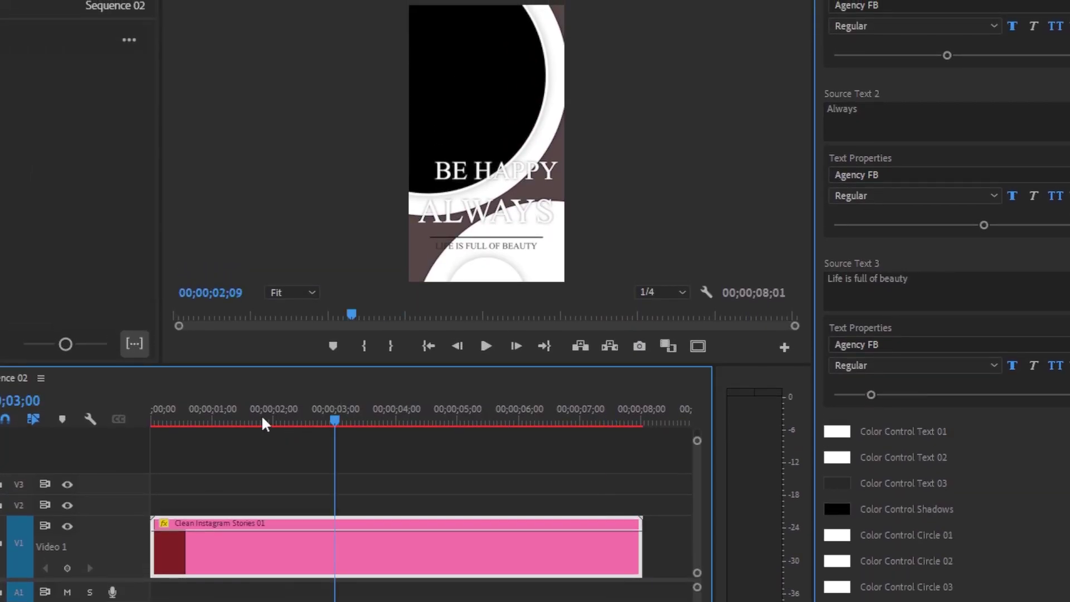
drag(548, 419, 656, 422)
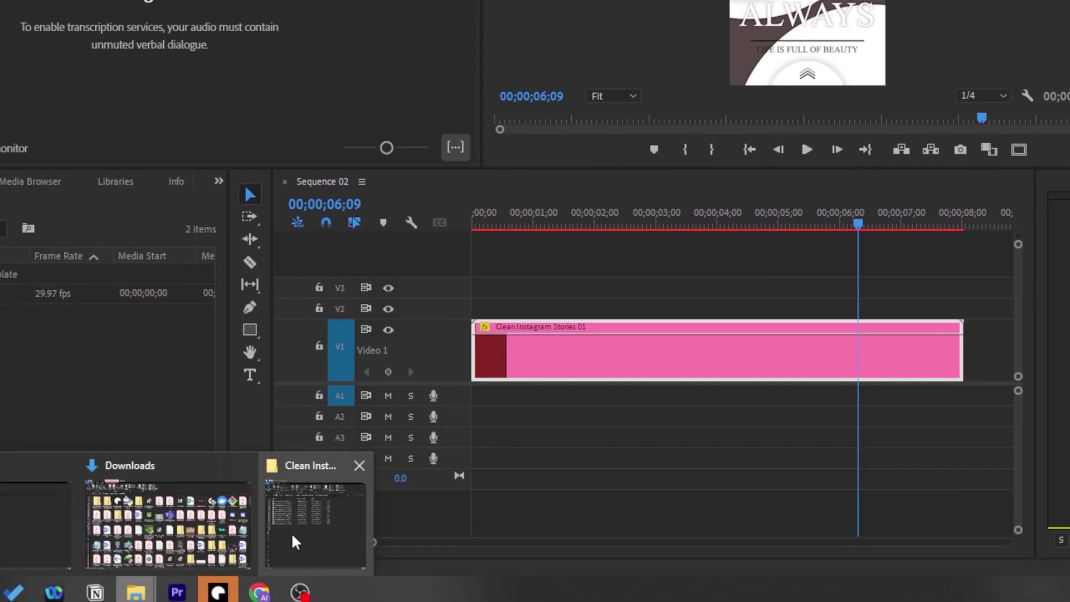
- Browse the Clean Instagram Stories download folder, checking its Help subfolder's Help.txt and Tutorial.mp4
click(293, 544)
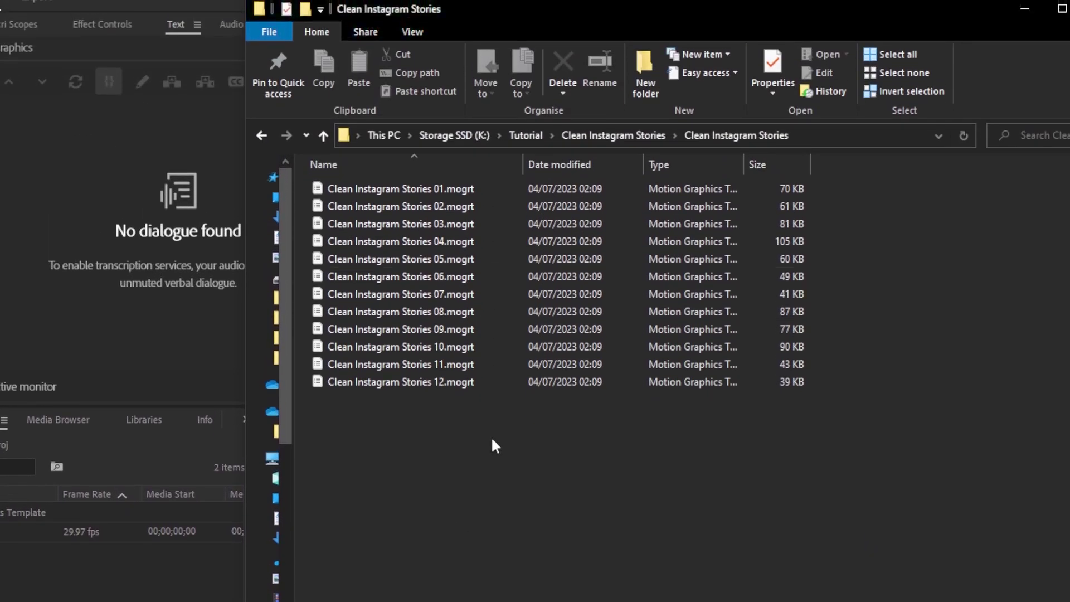
click(562, 144)
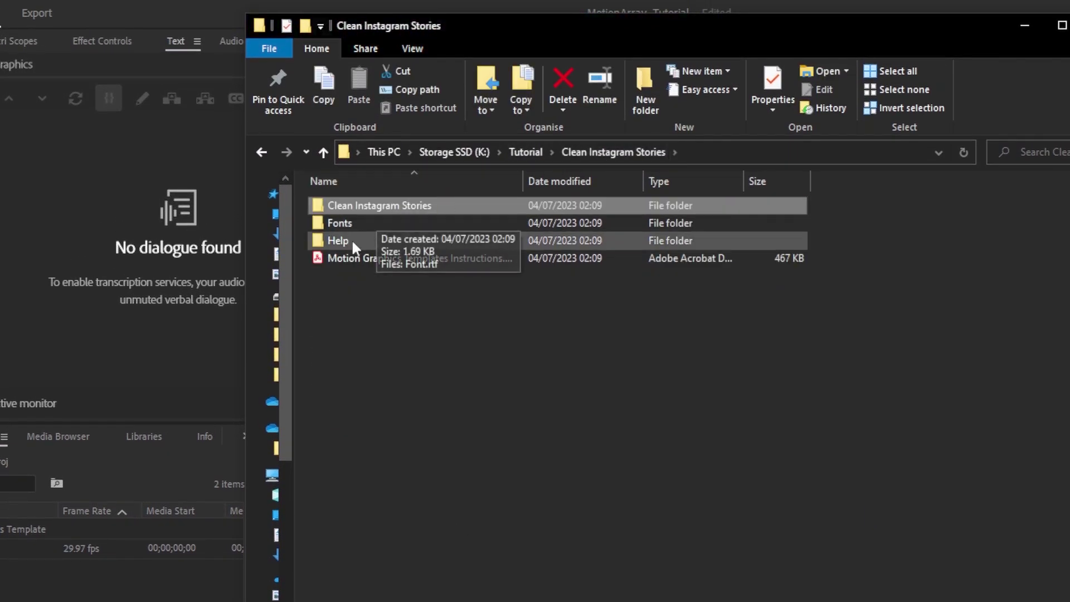
double_click(369, 243)
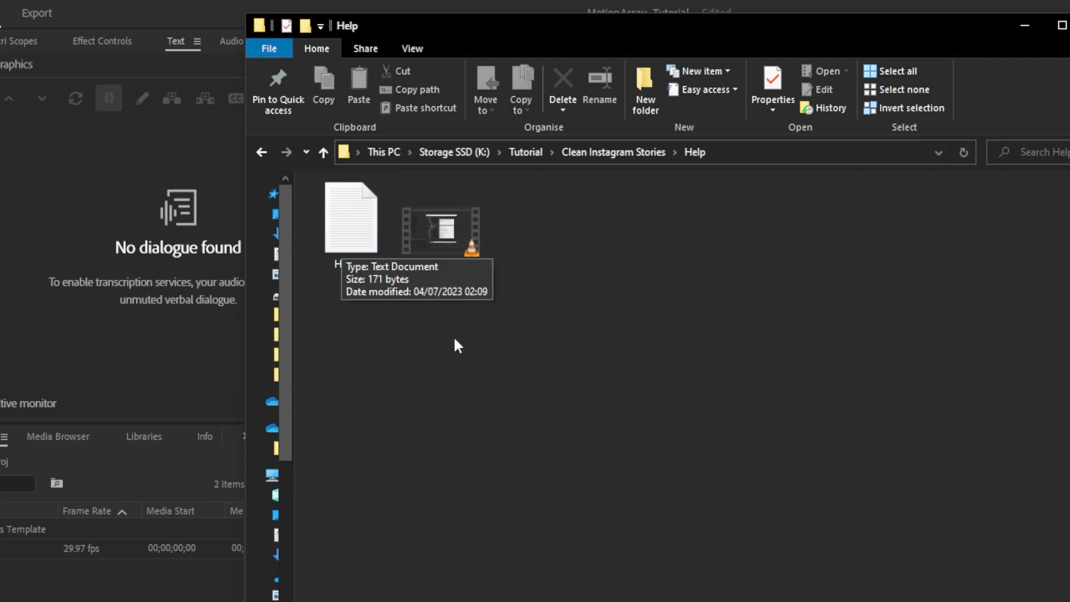
key(alt+Up)
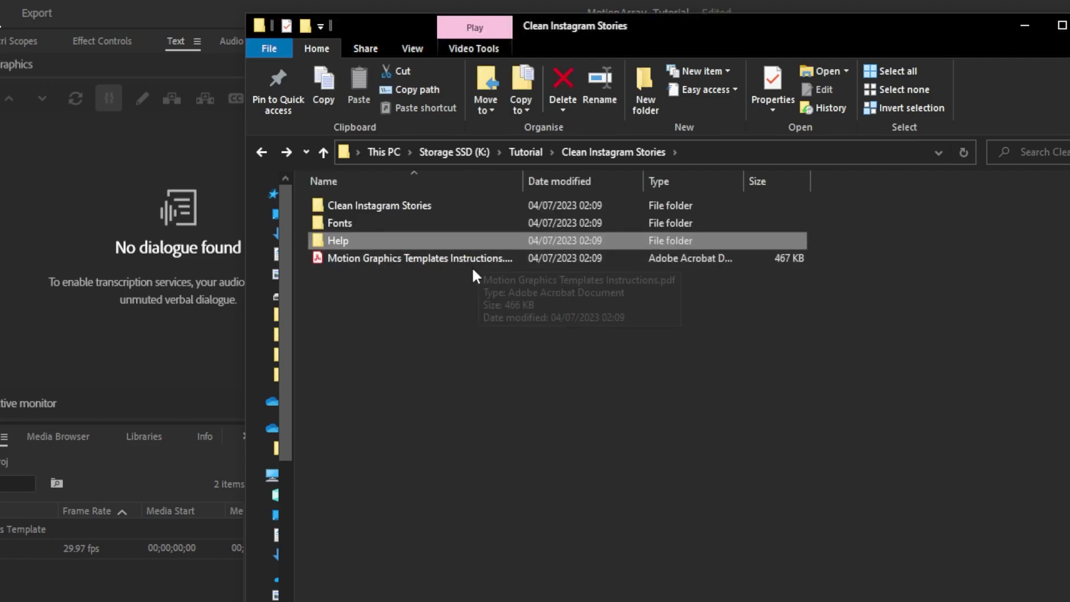
click(629, 377)
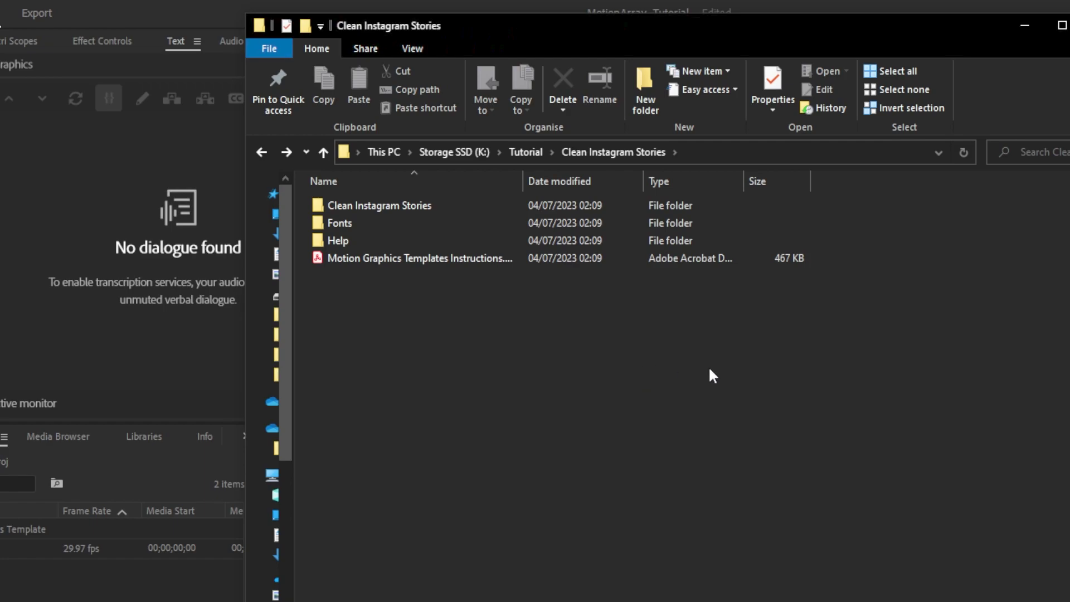